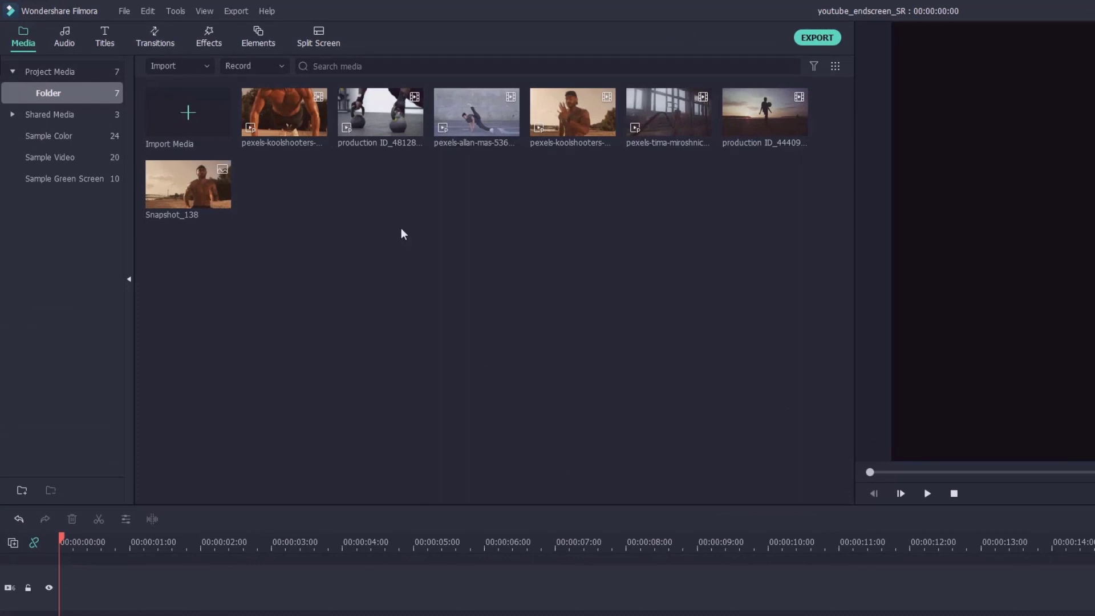
# Place the 2x2 split screen, fill it with kettlebell, waving, rope-training and stretching clips, and zoom out pane 4.
pyautogui.click(318, 43)
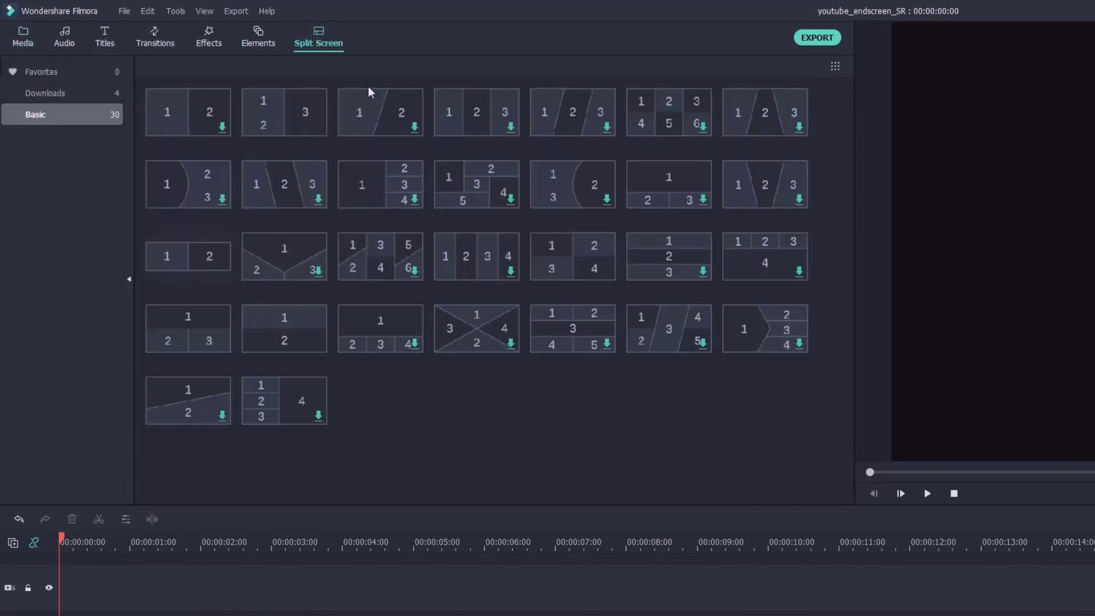
pyautogui.moveTo(566, 256); pyautogui.dragTo(67, 536)
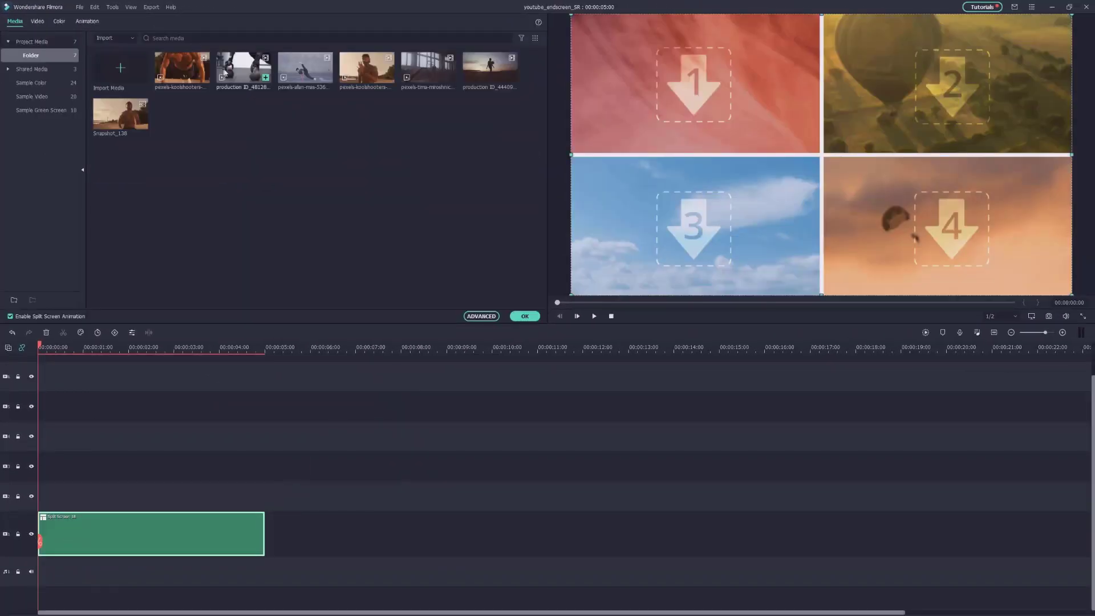
pyautogui.moveTo(689, 85); pyautogui.dragTo(690, 85)
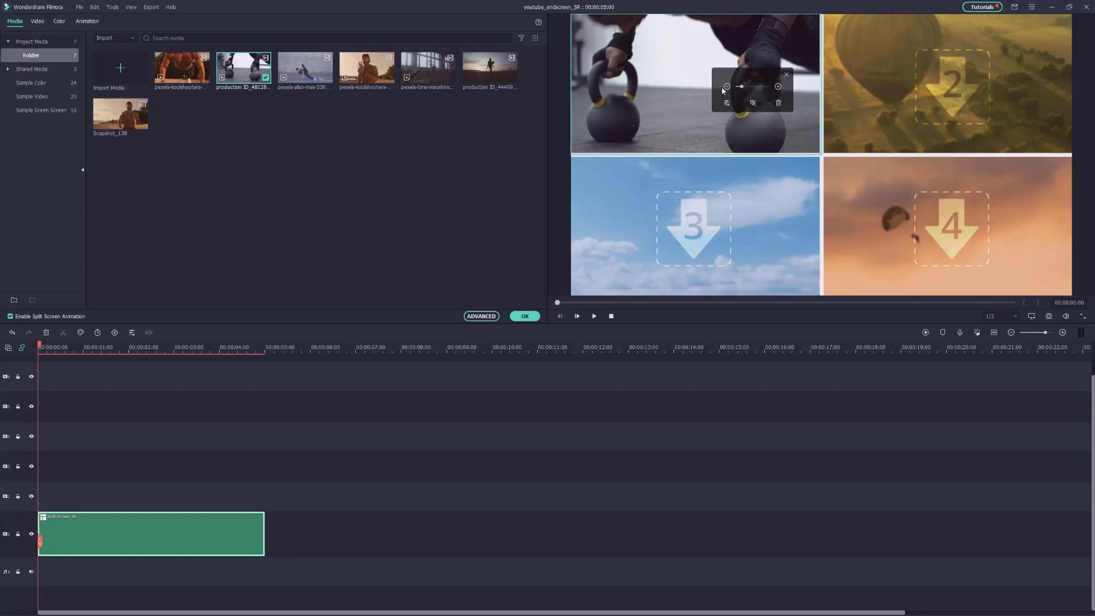
pyautogui.moveTo(369, 73); pyautogui.dragTo(950, 91)
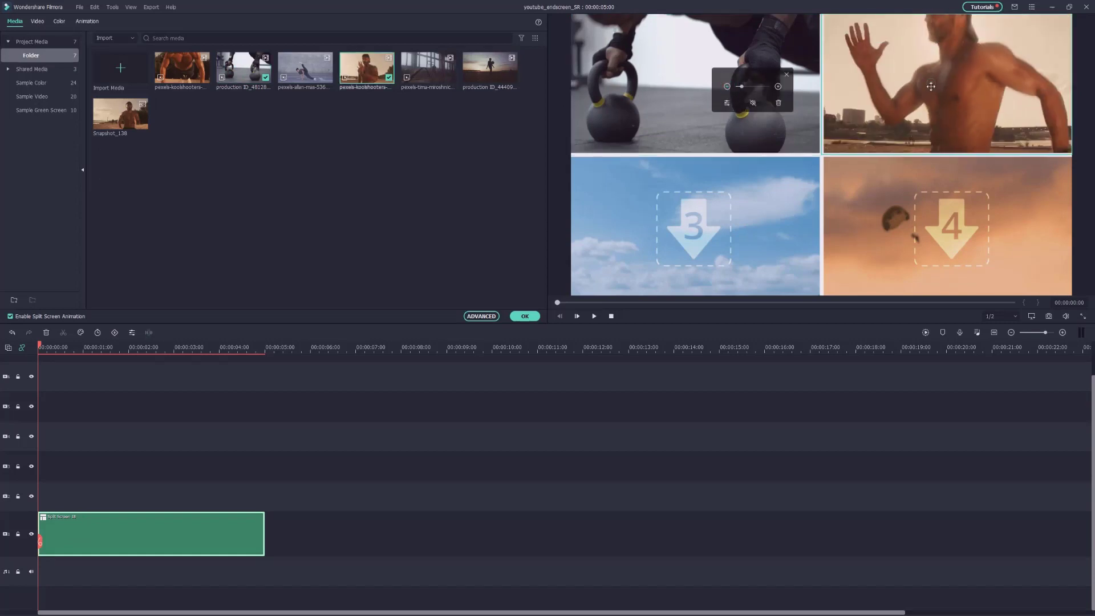
pyautogui.moveTo(428, 68); pyautogui.dragTo(686, 235)
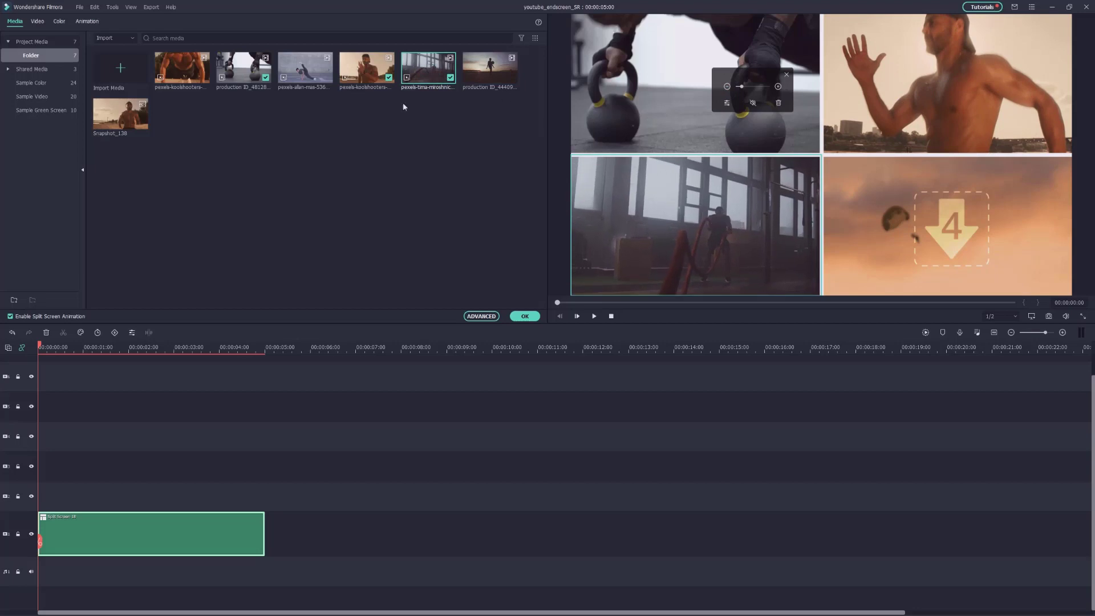
pyautogui.moveTo(305, 67); pyautogui.dragTo(897, 224)
pyautogui.click(727, 86)
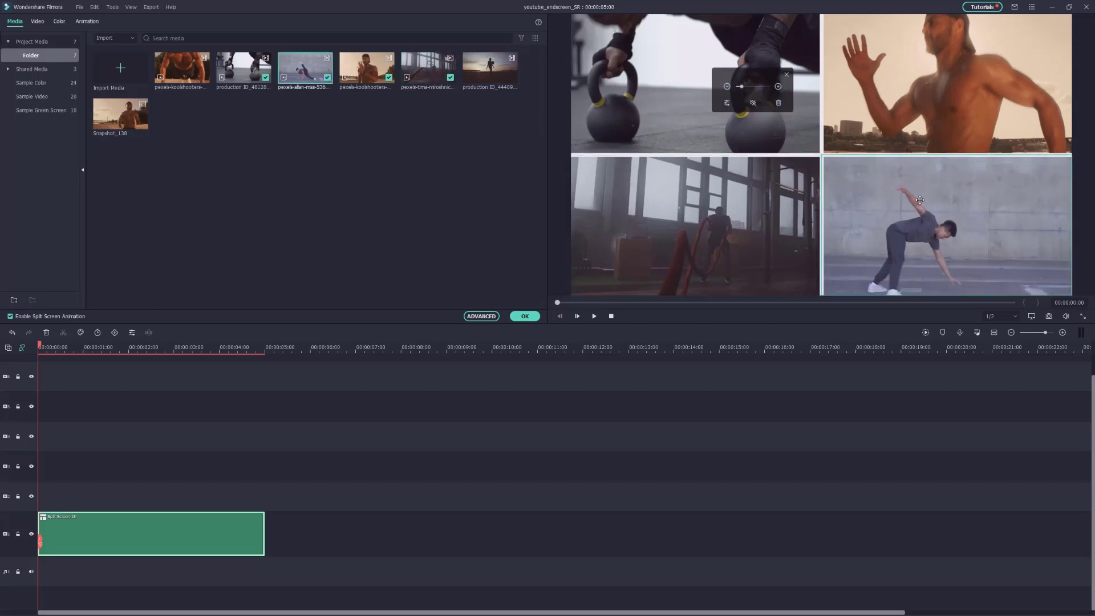
# Add the beach clip after the split screen, trim it after 00:00:11:24 and split it at 00:00:06:24.
pyautogui.click(524, 316)
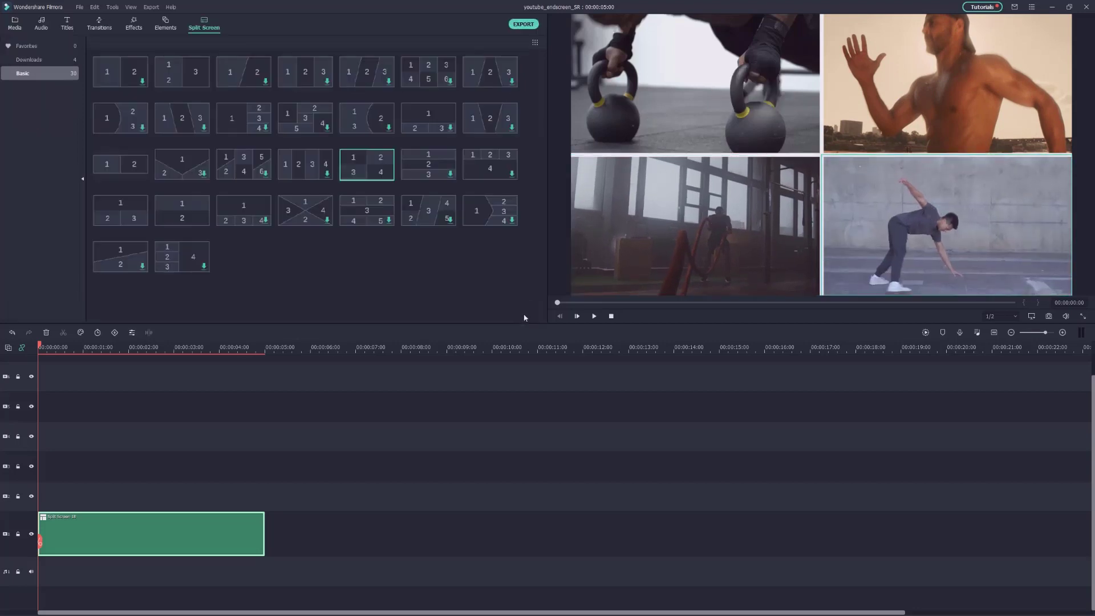
pyautogui.click(14, 25)
pyautogui.moveTo(490, 71); pyautogui.dragTo(354, 565)
pyautogui.click(597, 327)
pyautogui.hotkey('alt', ']')
pyautogui.click(353, 564)
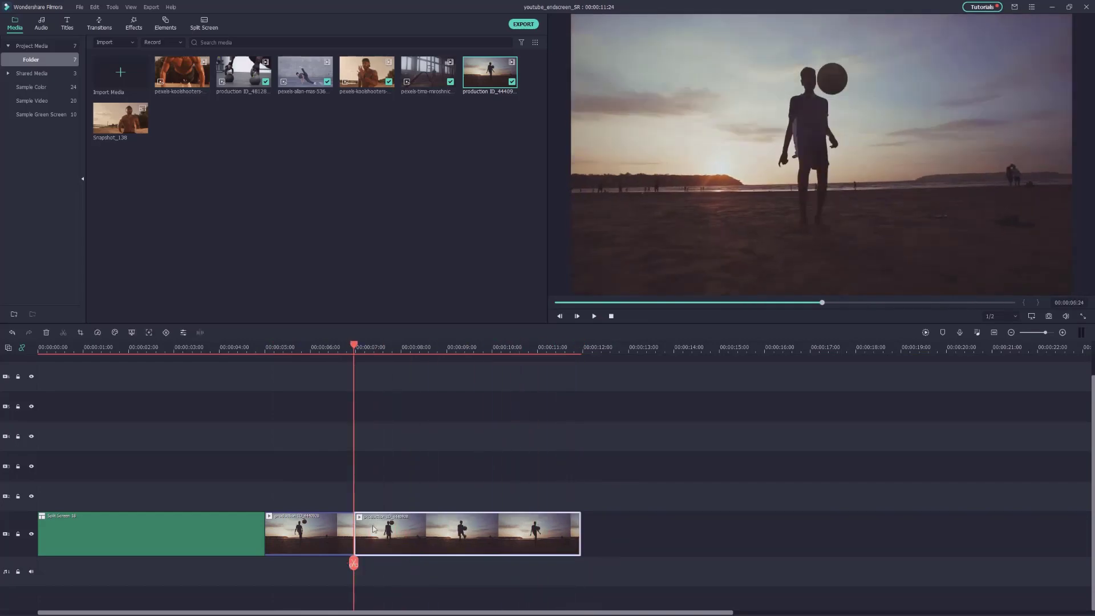
# Apply Square Blur to the second beach part and raise its Size to 10.
pyautogui.click(134, 24)
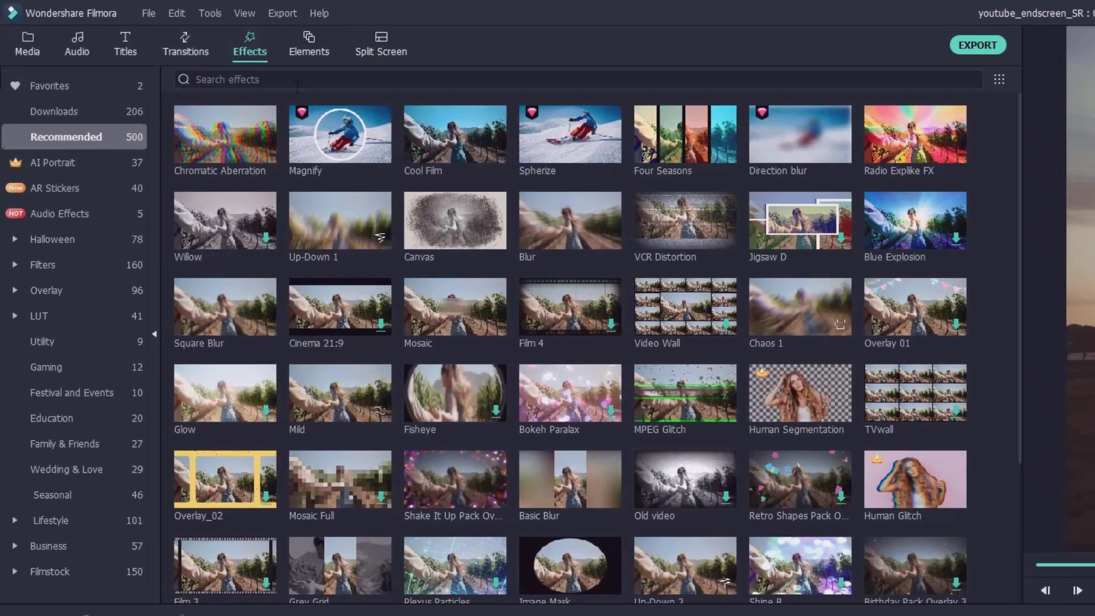
pyautogui.click(305, 80)
pyautogui.write('blur')
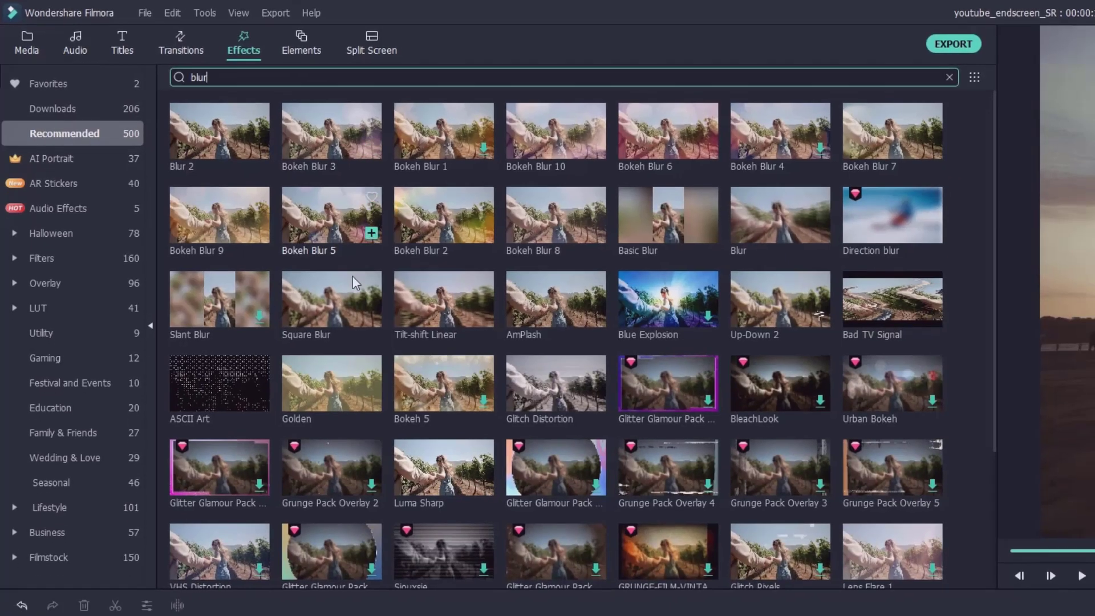
pyautogui.moveTo(353, 276); pyautogui.dragTo(724, 615)
pyautogui.moveTo(386, 540); pyautogui.dragTo(385, 541)
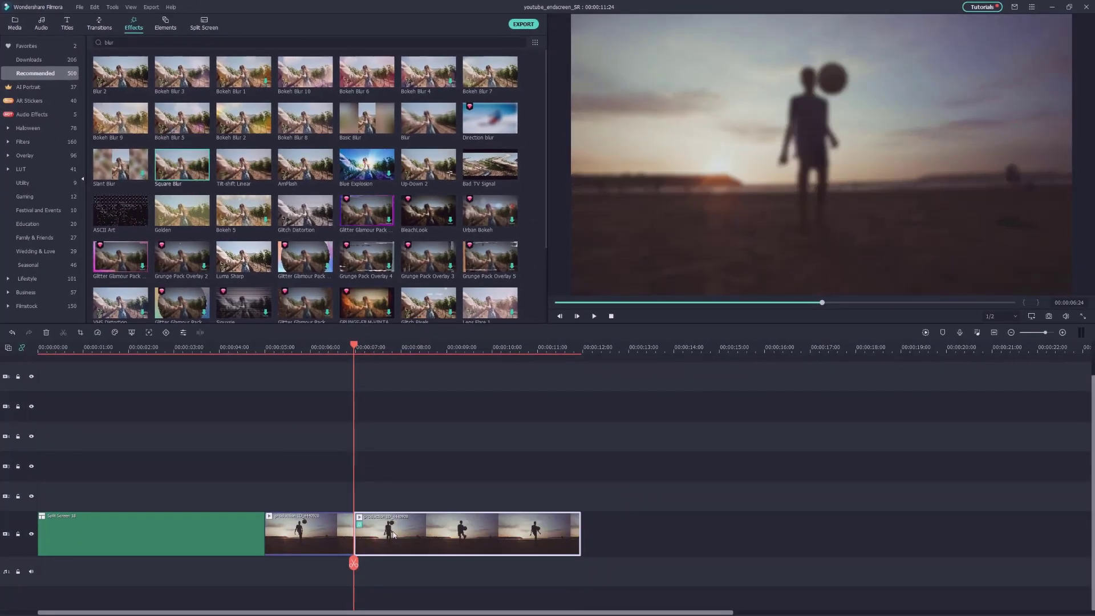
pyautogui.doubleClick(392, 533)
pyautogui.write('0')
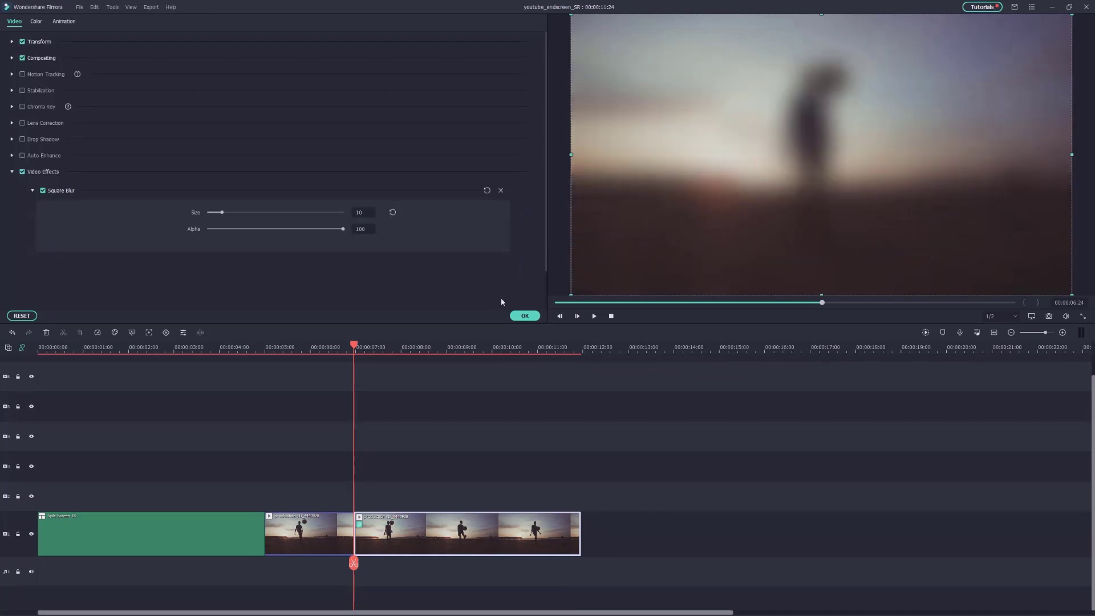
pyautogui.click(524, 315)
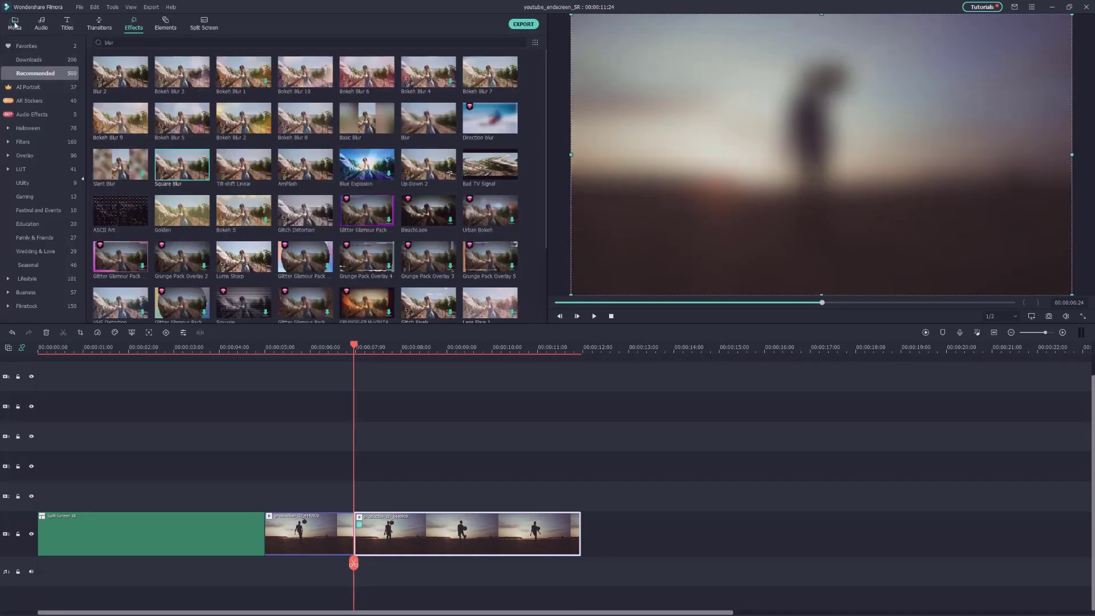
# Append the push-up clip after the beach clip and drop Dissolve transitions onto the clip junctions.
pyautogui.click(15, 25)
pyautogui.moveTo(179, 80); pyautogui.dragTo(584, 519)
pyautogui.click(96, 28)
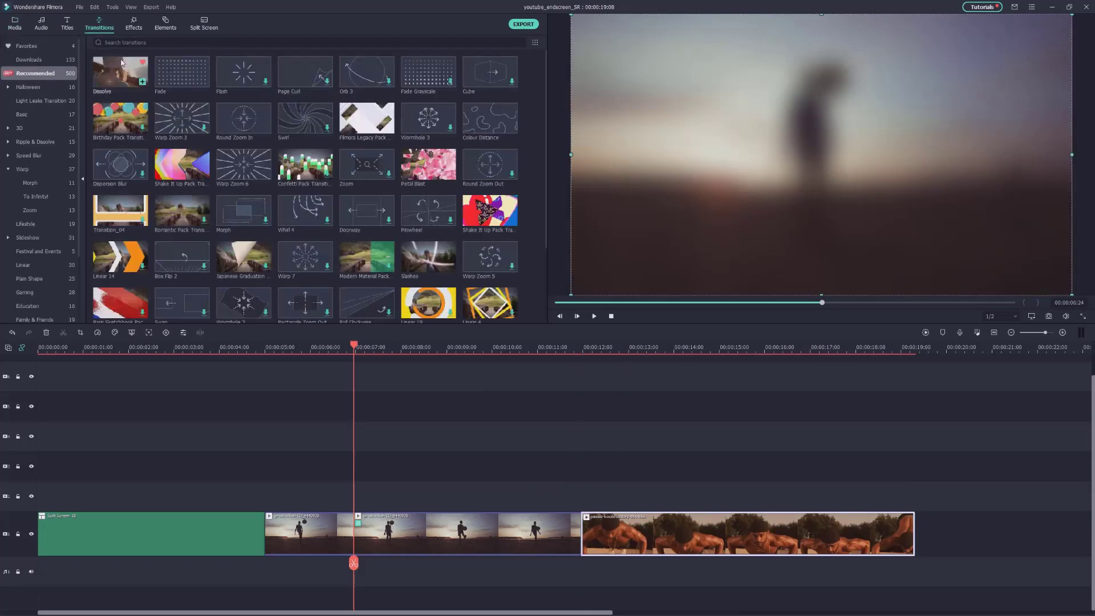
pyautogui.moveTo(121, 72); pyautogui.dragTo(395, 542)
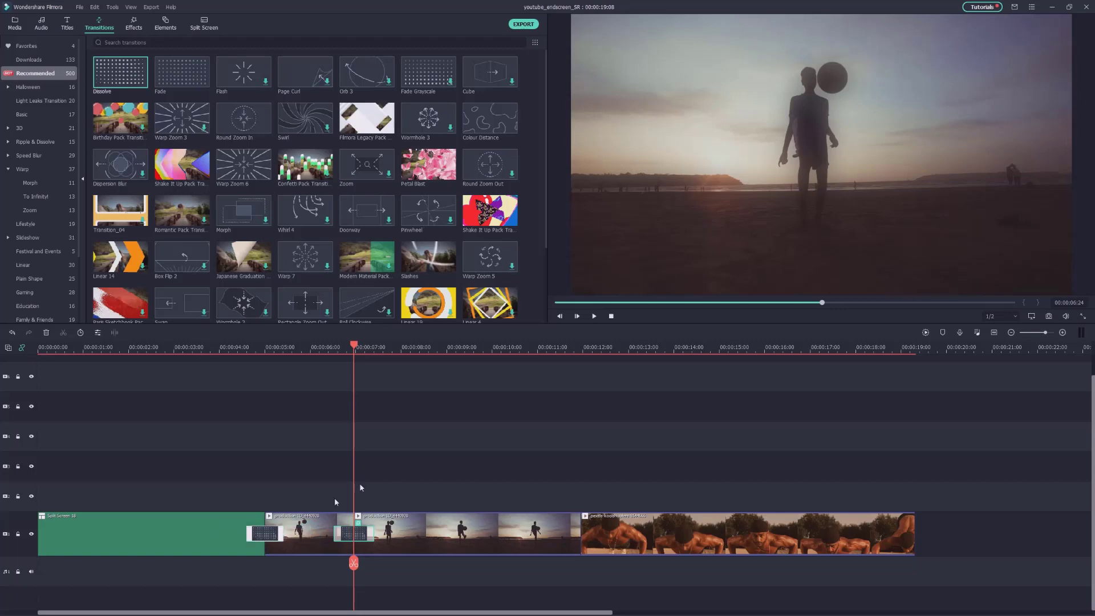
# Place Snapshot_139 on track 2 above the beach clip and apply the Utility Image Mask effect.
pyautogui.click(14, 25)
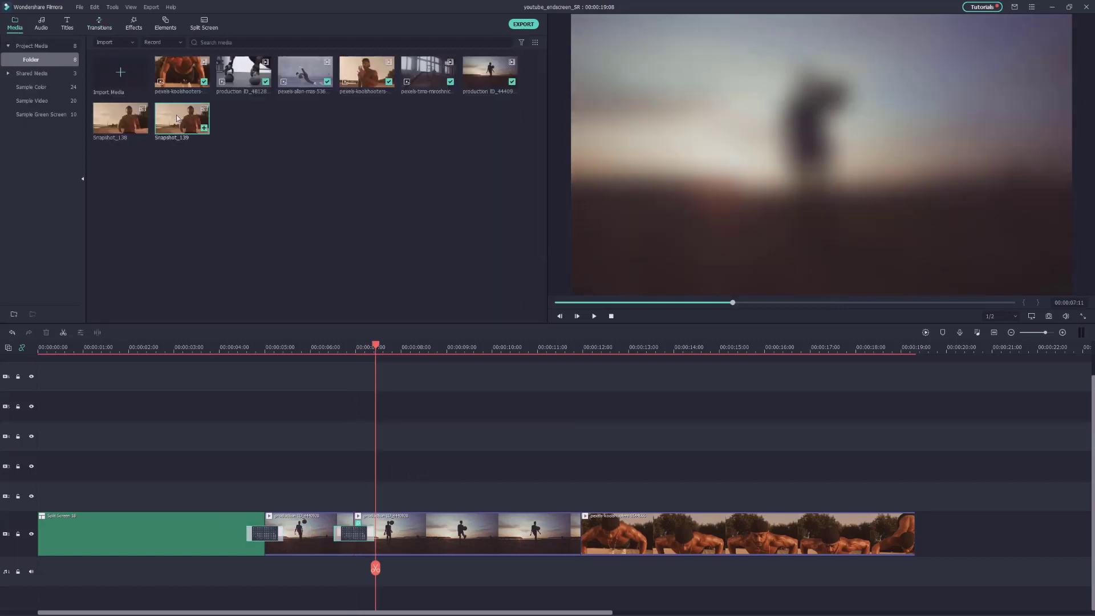
pyautogui.moveTo(325, 284); pyautogui.dragTo(354, 495)
pyautogui.click(134, 26)
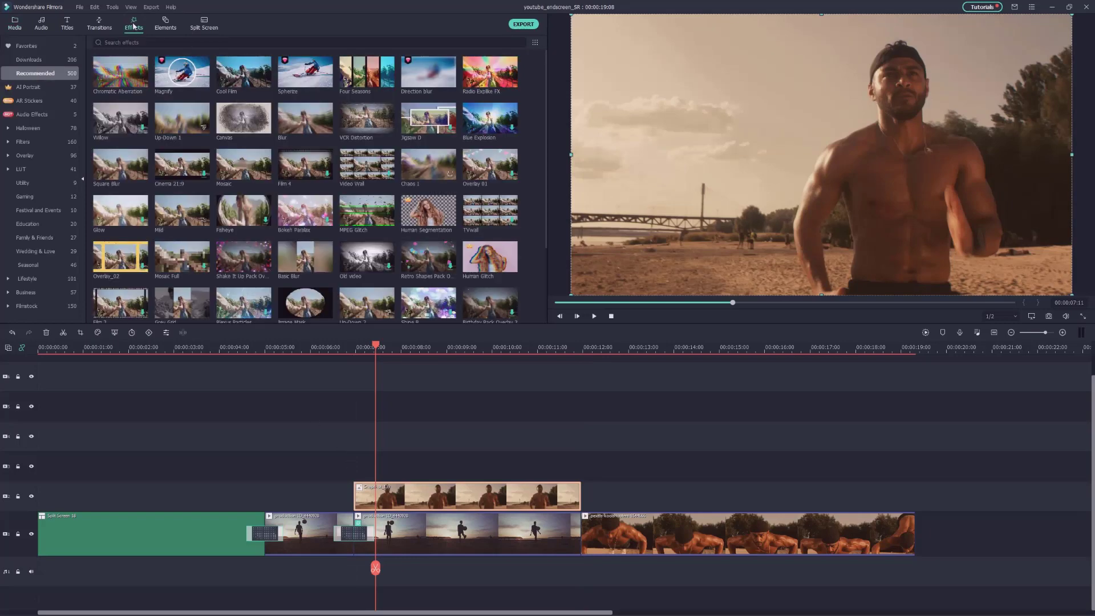
pyautogui.click(49, 183)
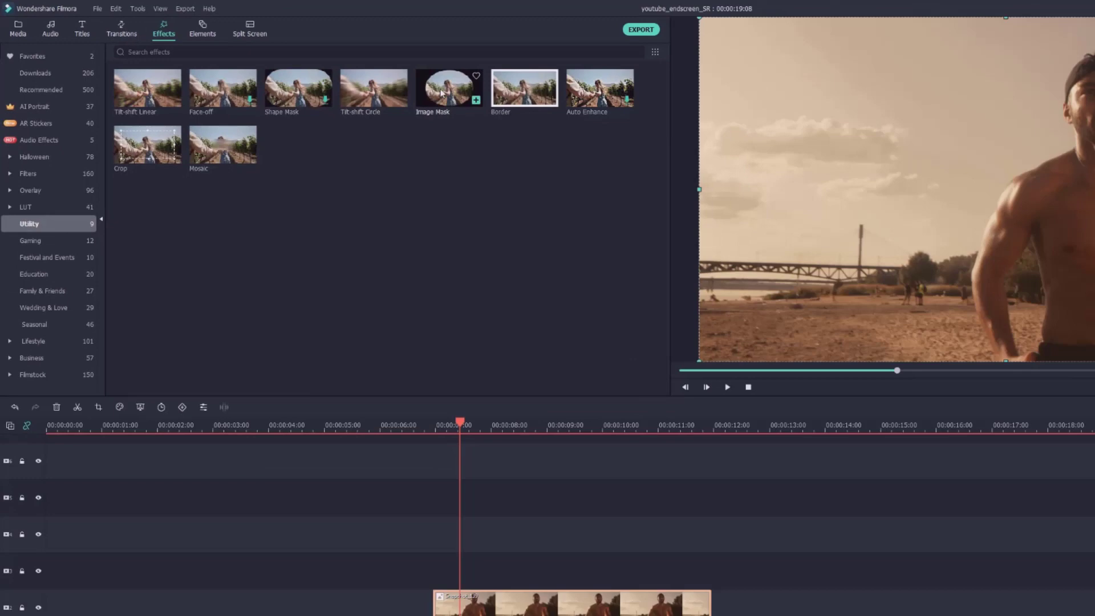
pyautogui.moveTo(611, 125); pyautogui.dragTo(406, 496)
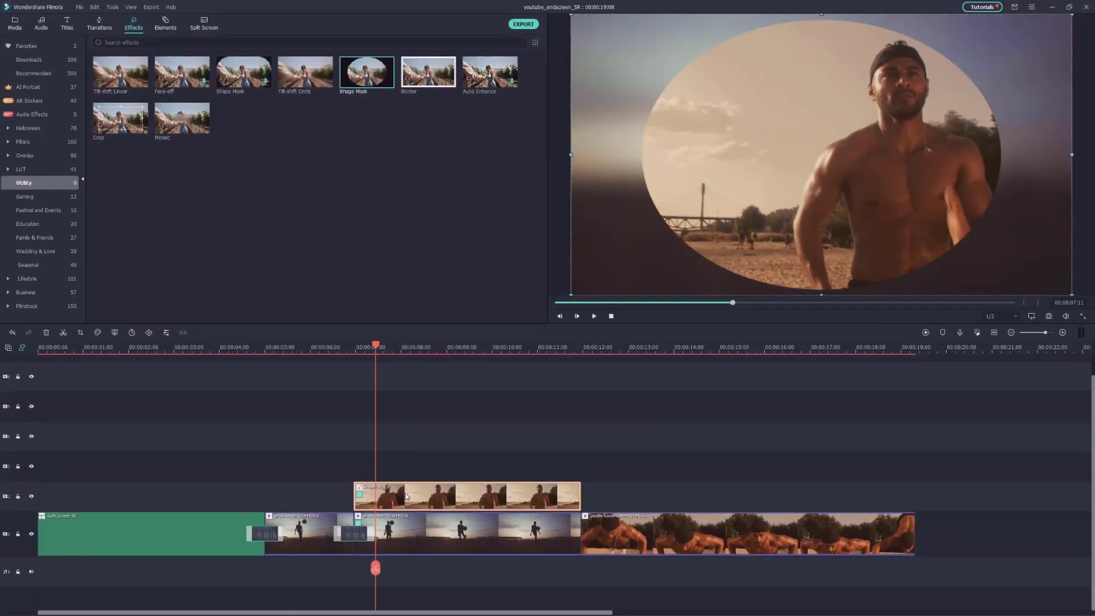
# Shape the mask into a small upper-right circle (X 191, Y 108, Width 45, Height 56).
pyautogui.doubleClick(406, 495)
pyautogui.scroll(-1, 296, 245)
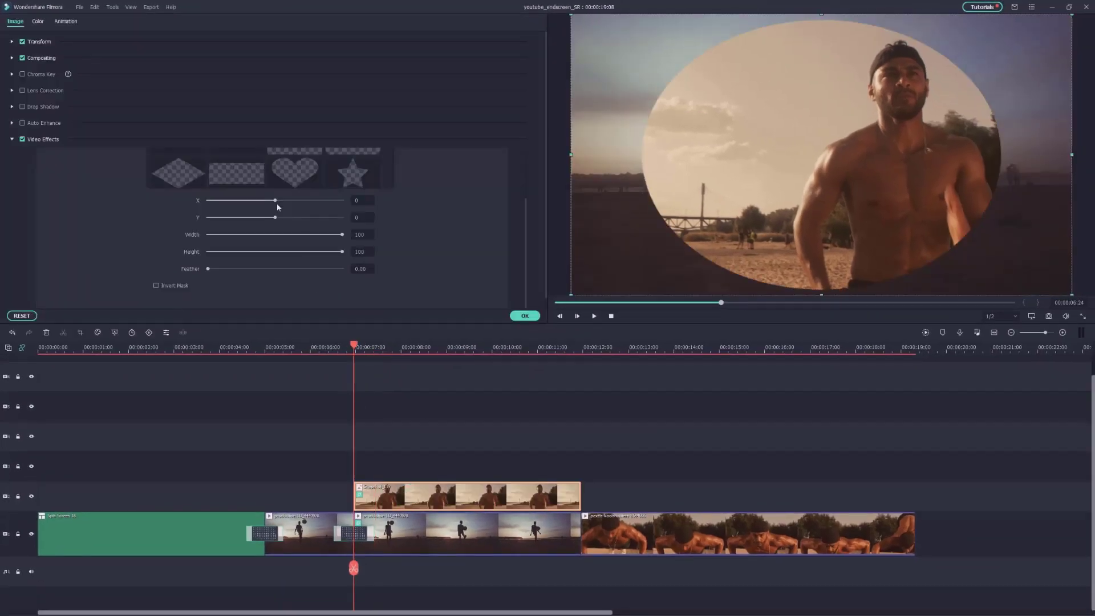
pyautogui.moveTo(333, 233); pyautogui.dragTo(269, 239)
pyautogui.click(269, 252)
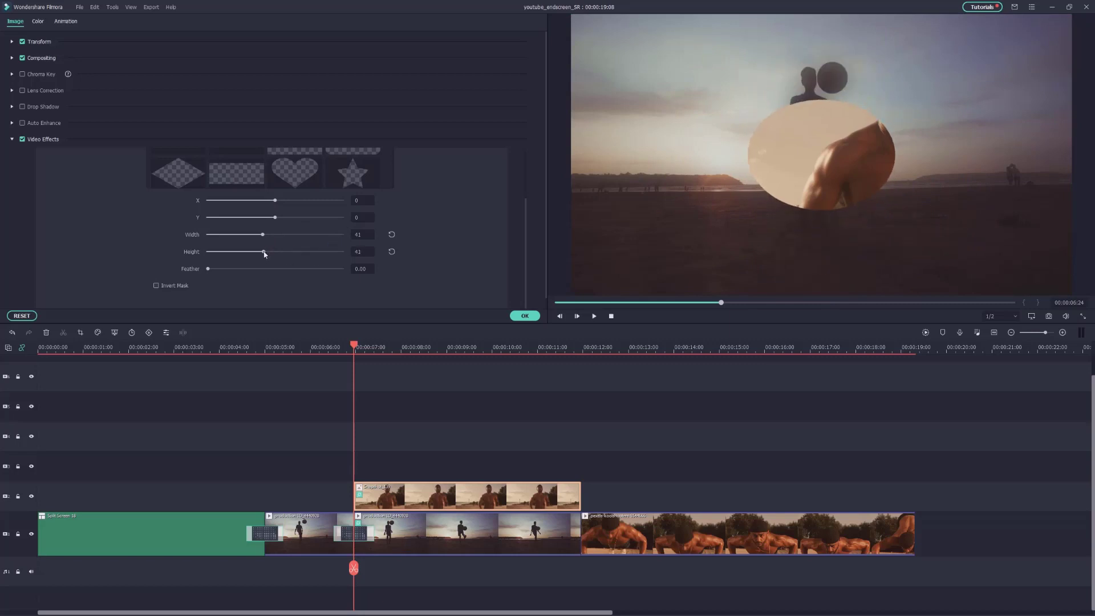
pyautogui.moveTo(275, 200); pyautogui.dragTo(286, 209)
pyautogui.moveTo(276, 217); pyautogui.dragTo(284, 217)
pyautogui.click(268, 235)
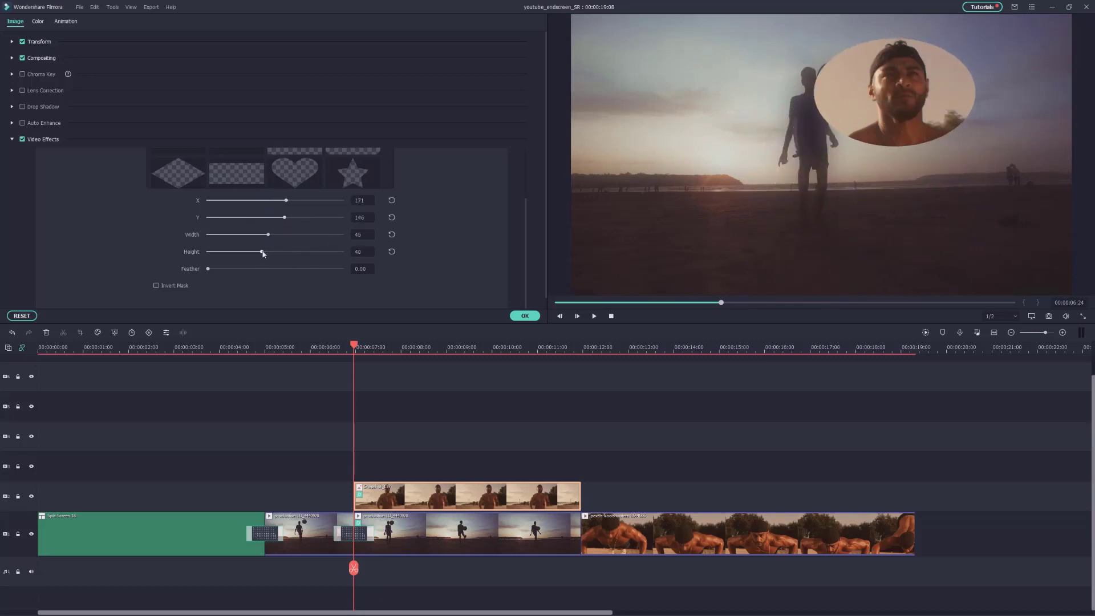
pyautogui.moveTo(263, 252); pyautogui.dragTo(285, 252)
pyautogui.moveTo(286, 200)
pyautogui.mouseDown()
pyautogui.moveTo(274, 200)
pyautogui.moveTo(287, 200)
pyautogui.moveTo(284, 219)
pyautogui.mouseUp()
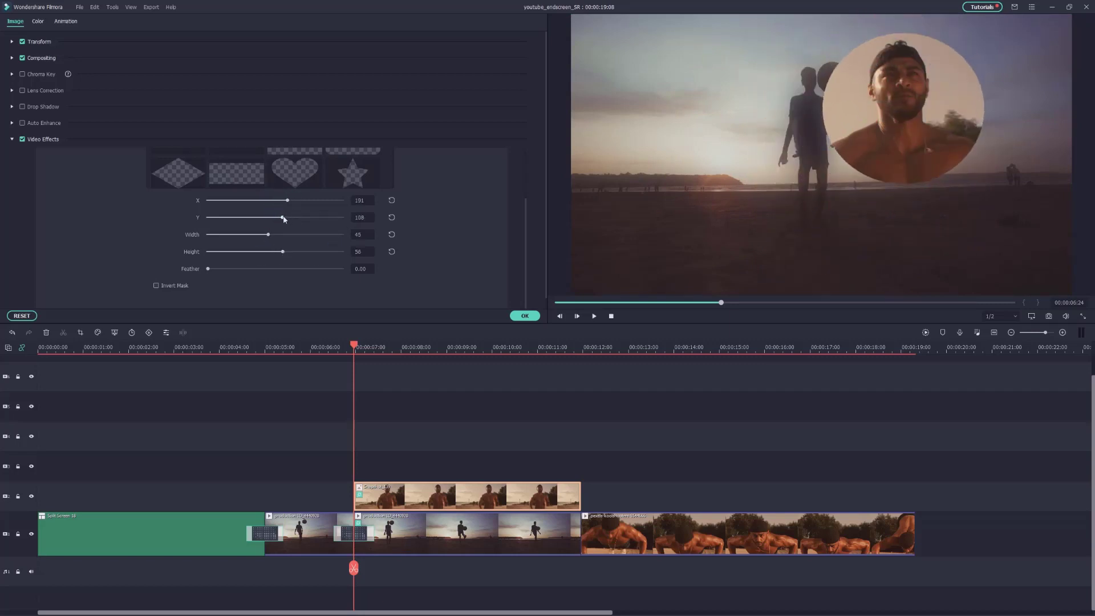
# Give the circular overlay a white border and a drop shadow with reduced blur.
pyautogui.click(525, 316)
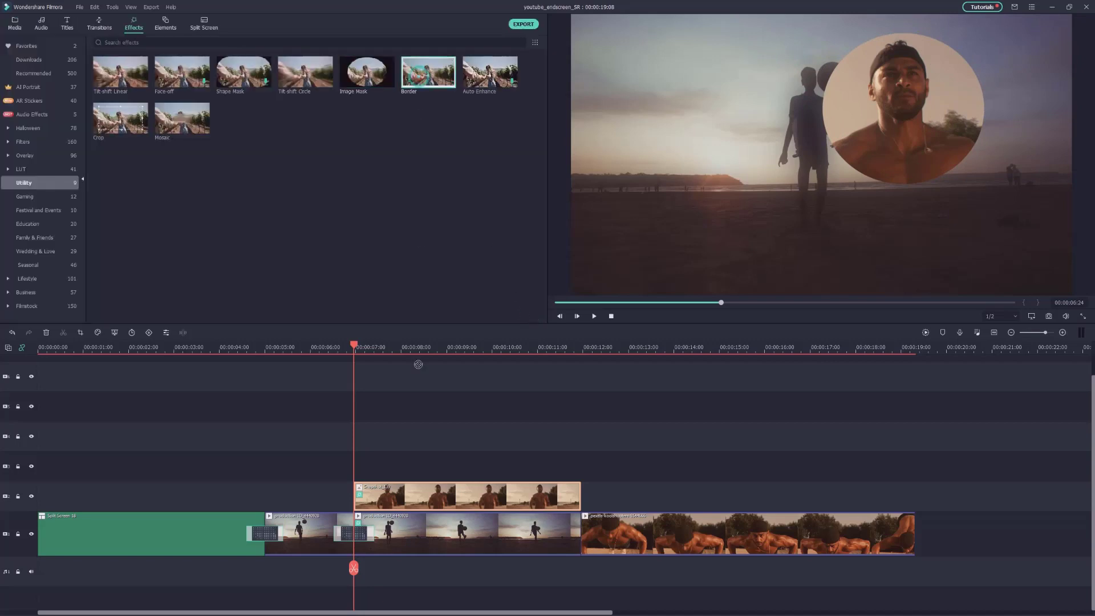
pyautogui.moveTo(418, 364); pyautogui.dragTo(368, 496)
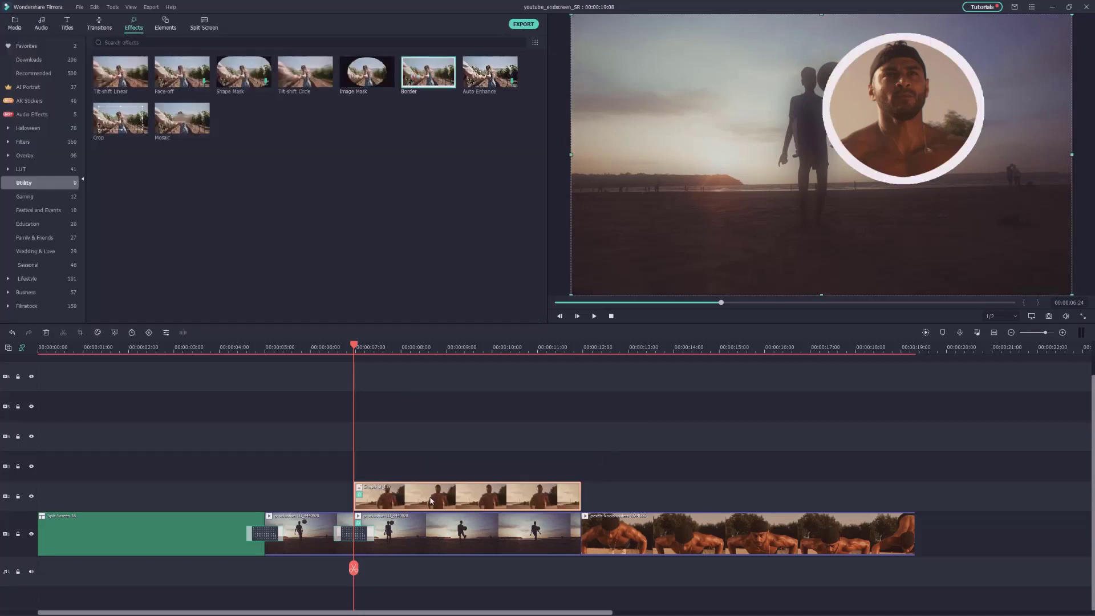
pyautogui.doubleClick(433, 500)
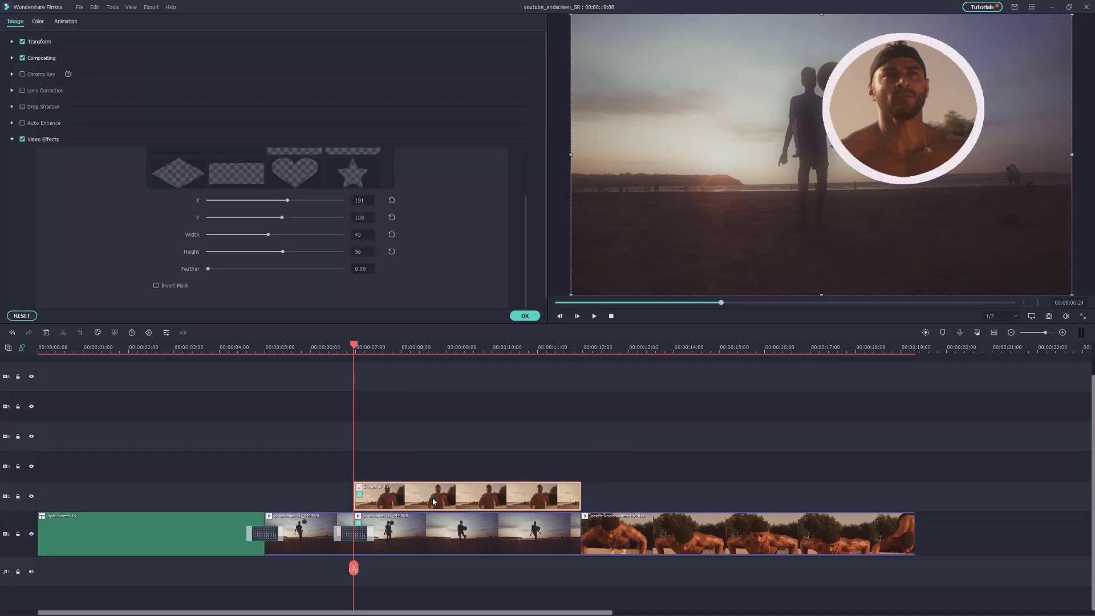
pyautogui.click(24, 107)
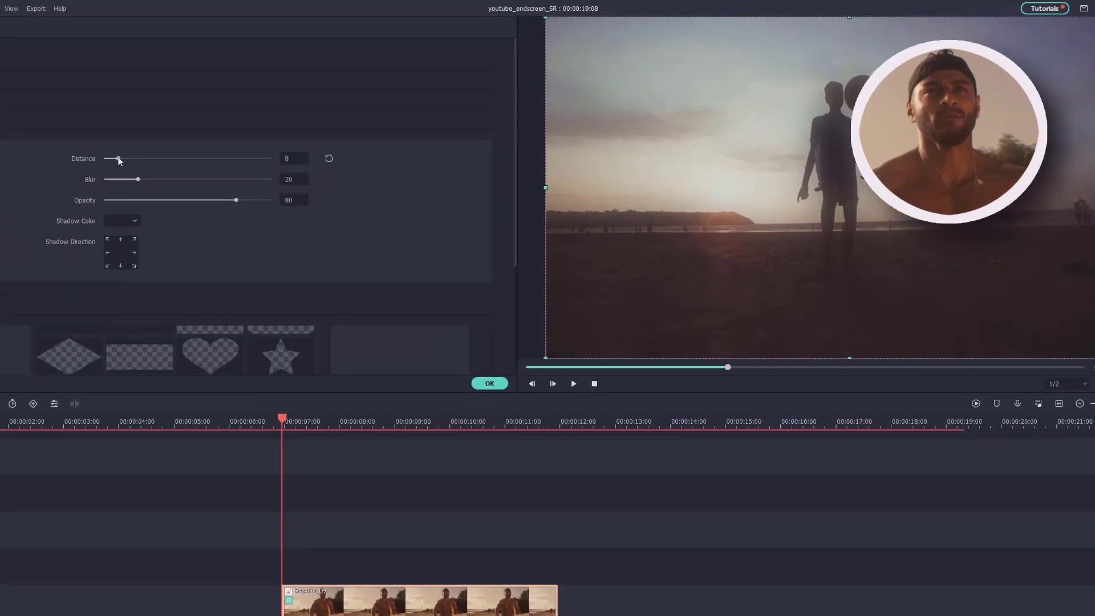
pyautogui.moveTo(142, 180)
pyautogui.mouseDown()
pyautogui.moveTo(107, 181)
pyautogui.moveTo(122, 180)
pyautogui.mouseUp()
# Scale the profile circle to about 52% and move it up near top centre.
pyautogui.click(34, 42)
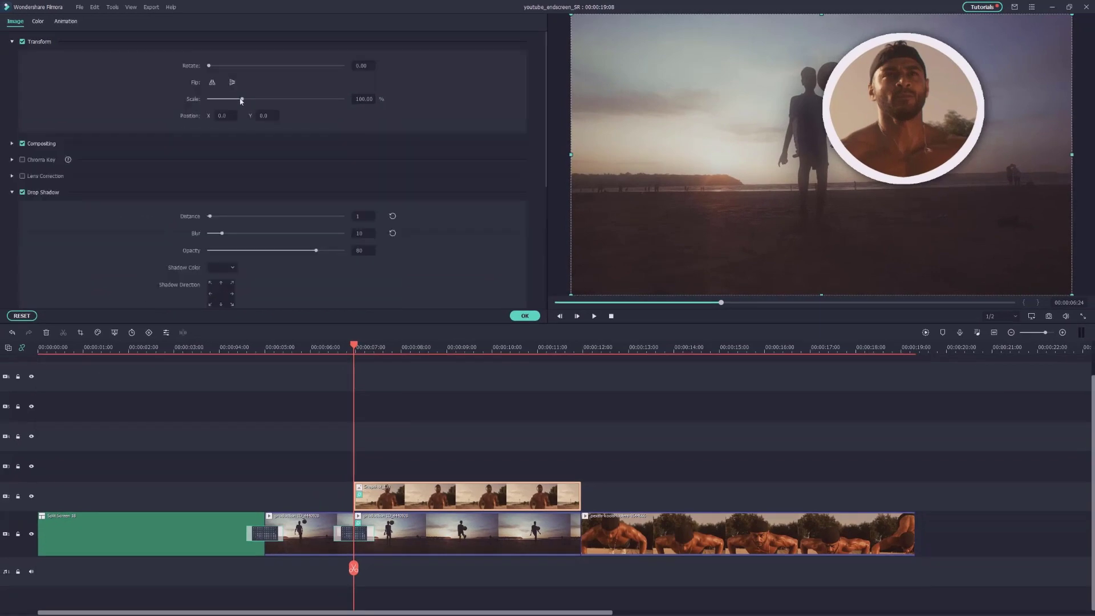
pyautogui.moveTo(243, 98); pyautogui.dragTo(225, 99)
pyautogui.moveTo(868, 126); pyautogui.dragTo(809, 98)
pyautogui.click(525, 315)
# Search the elements for 'youtube' and add the YouTube Pack subscribe element to a new track.
pyautogui.click(747, 303)
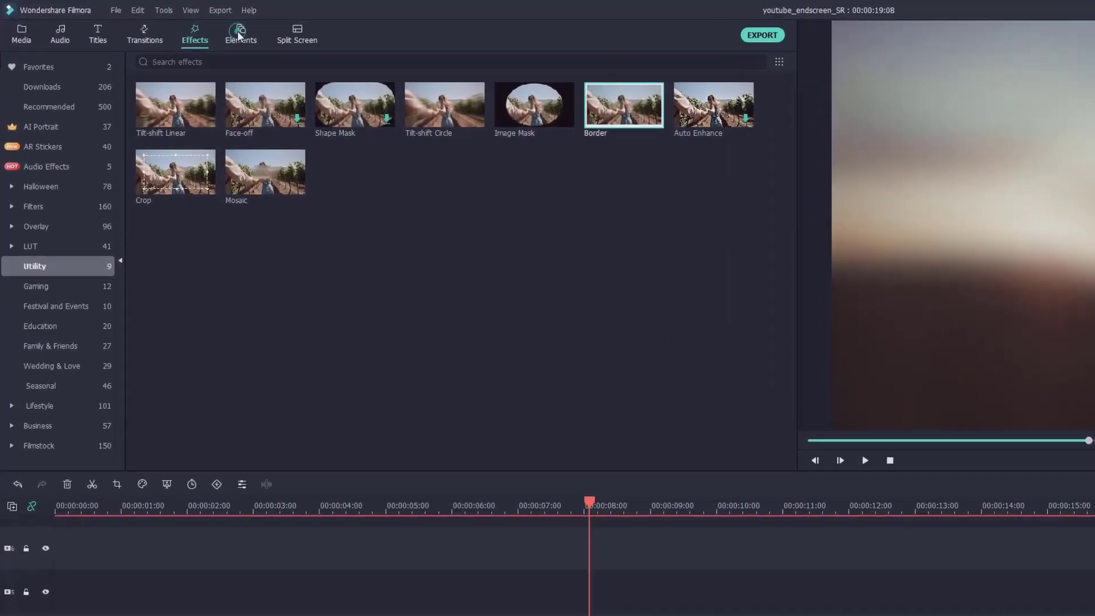
pyautogui.click(166, 25)
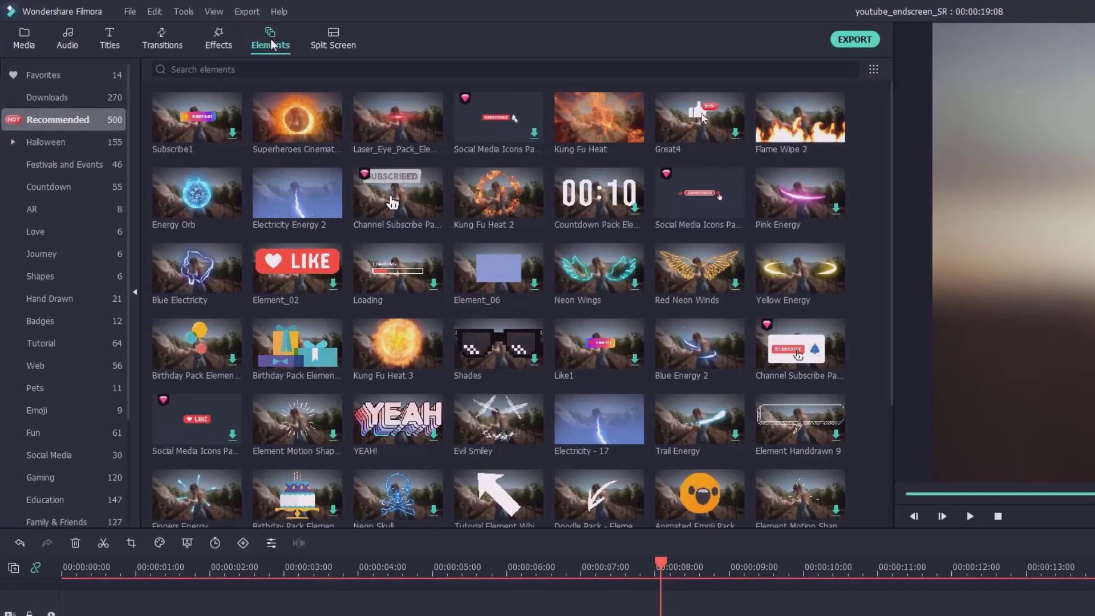
pyautogui.click(296, 70)
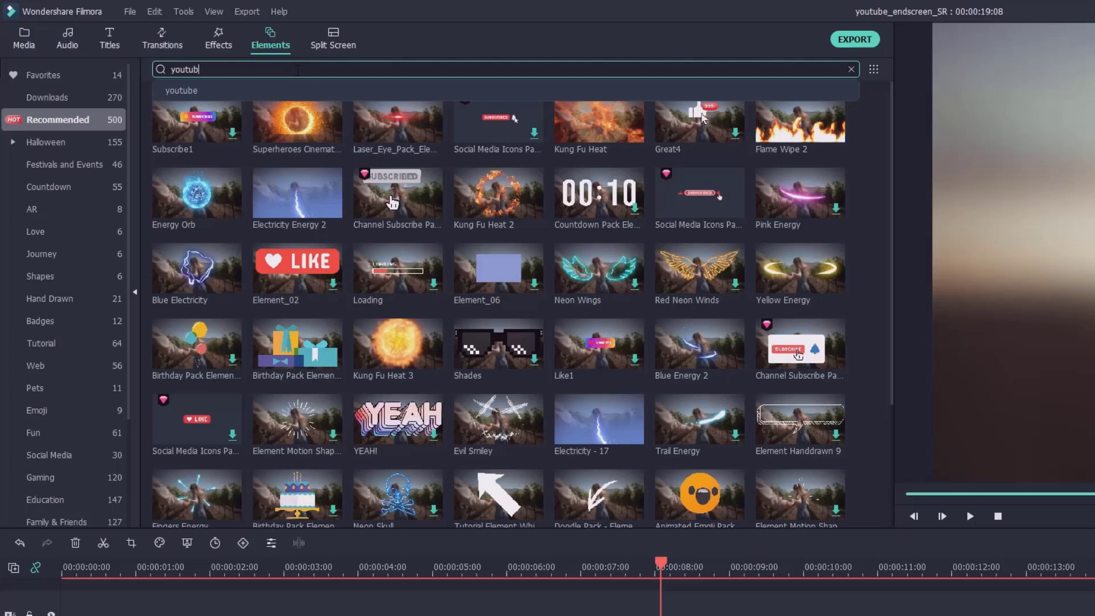
pyautogui.press('Return')
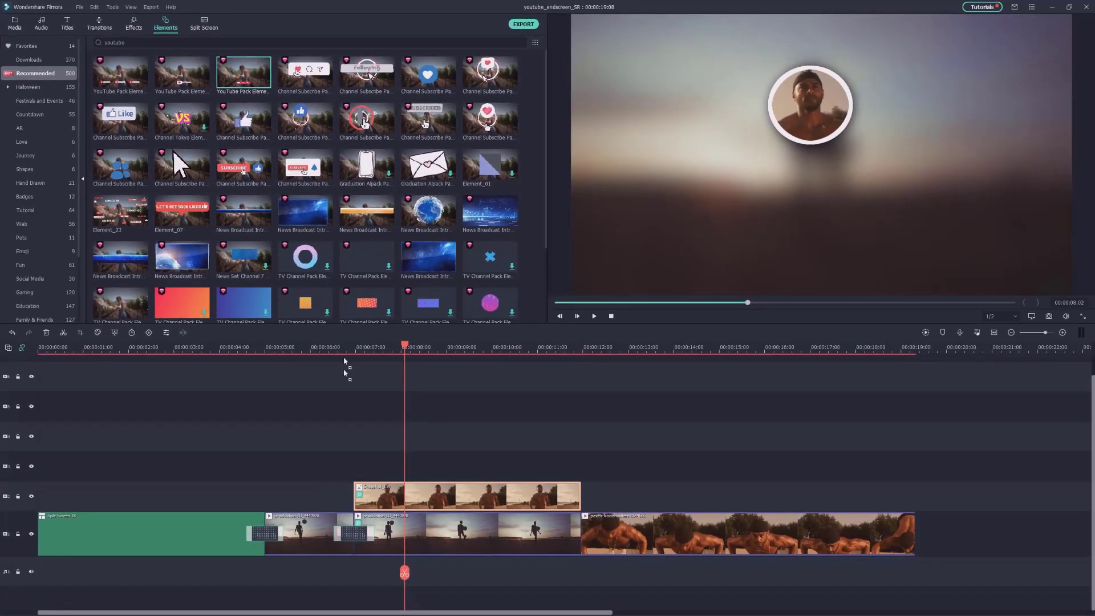
pyautogui.moveTo(345, 361); pyautogui.dragTo(359, 476)
# Shrink the SUBSCRIBE button and move it beneath the profile picture.
pyautogui.click(715, 130)
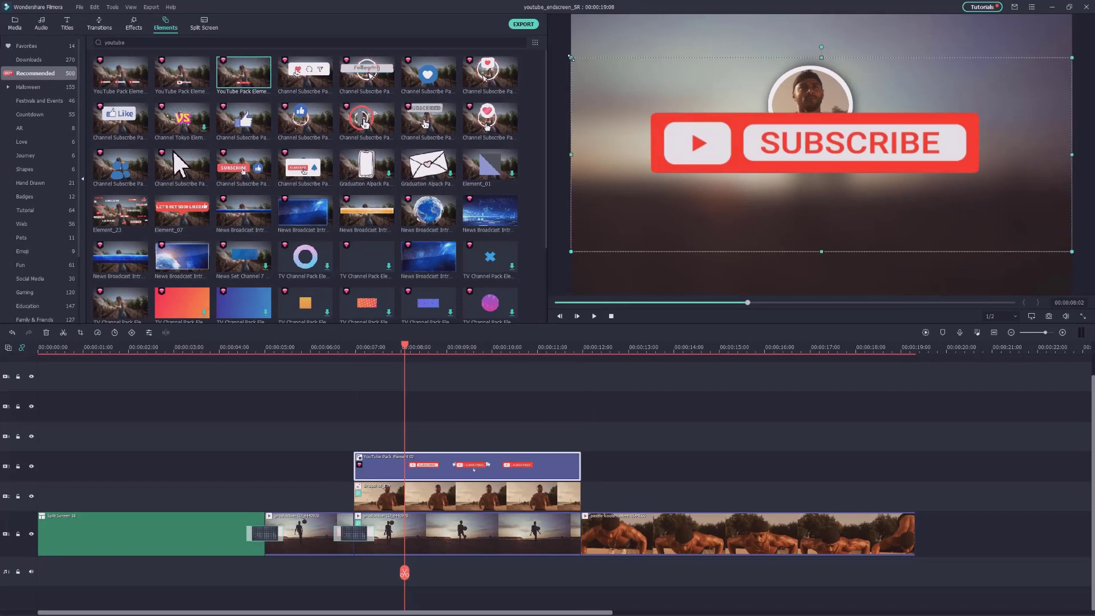
pyautogui.moveTo(571, 57); pyautogui.dragTo(830, 166)
pyautogui.moveTo(1004, 200); pyautogui.dragTo(866, 210)
# Place a Gradient YouTube End Screen title from Social Media at 00:00:12 and extend it to 00:00:19:00.
pyautogui.click(640, 384)
pyautogui.click(66, 22)
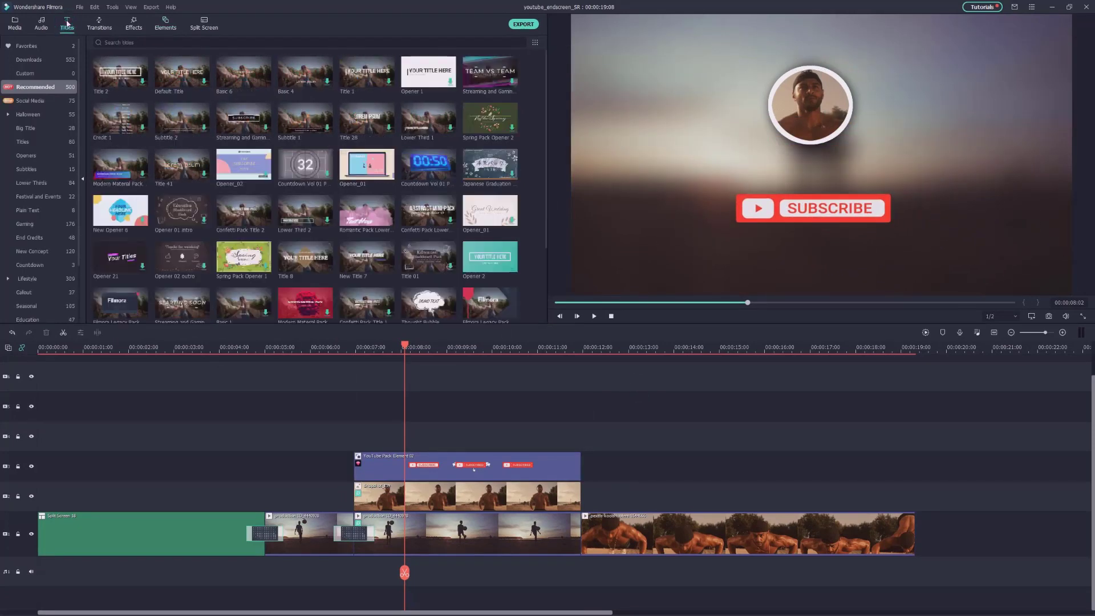
pyautogui.click(37, 100)
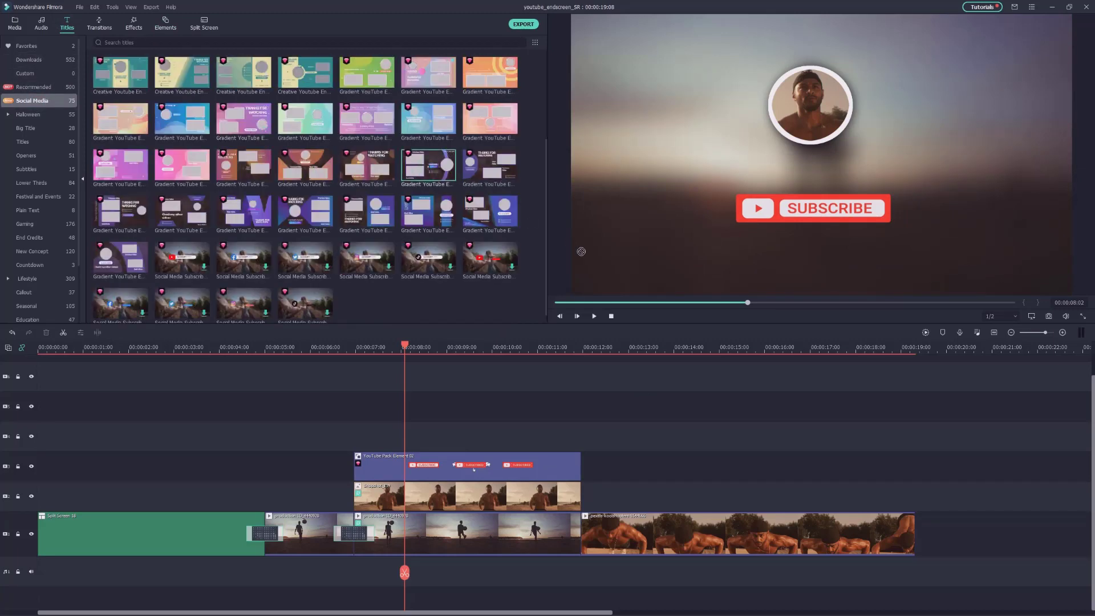
pyautogui.moveTo(582, 252); pyautogui.dragTo(585, 496)
pyautogui.moveTo(807, 496); pyautogui.dragTo(914, 504)
pyautogui.moveTo(404, 572); pyautogui.dragTo(568, 589)
# Add a Warp Zoom 6 transition between the snapshot clip and the end screen.
pyautogui.click(98, 23)
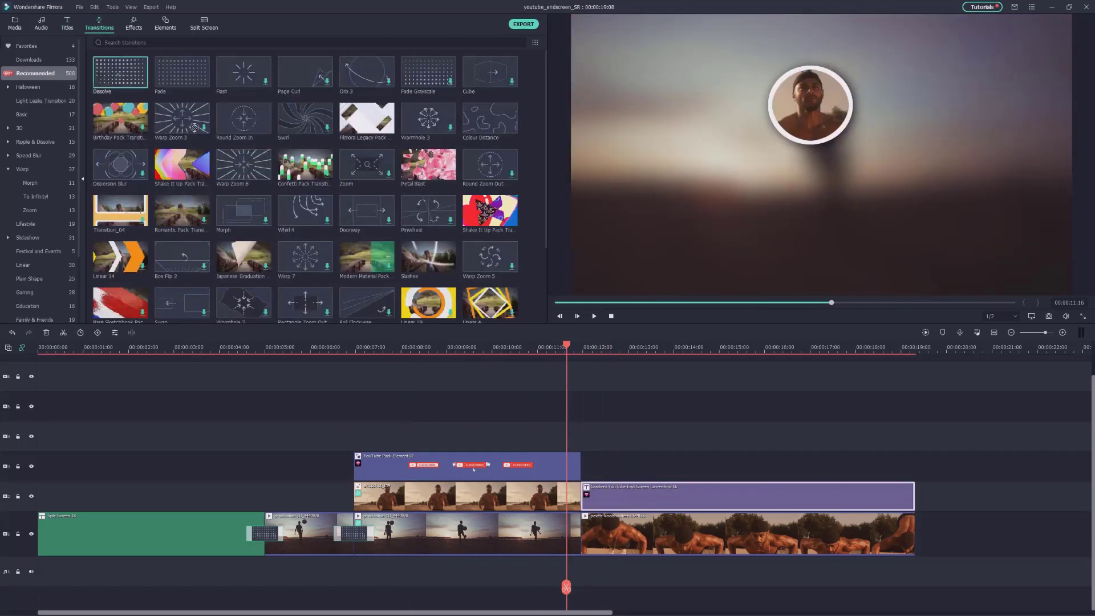
pyautogui.moveTo(195, 128); pyautogui.dragTo(447, 502)
pyautogui.moveTo(234, 165); pyautogui.dragTo(330, 233)
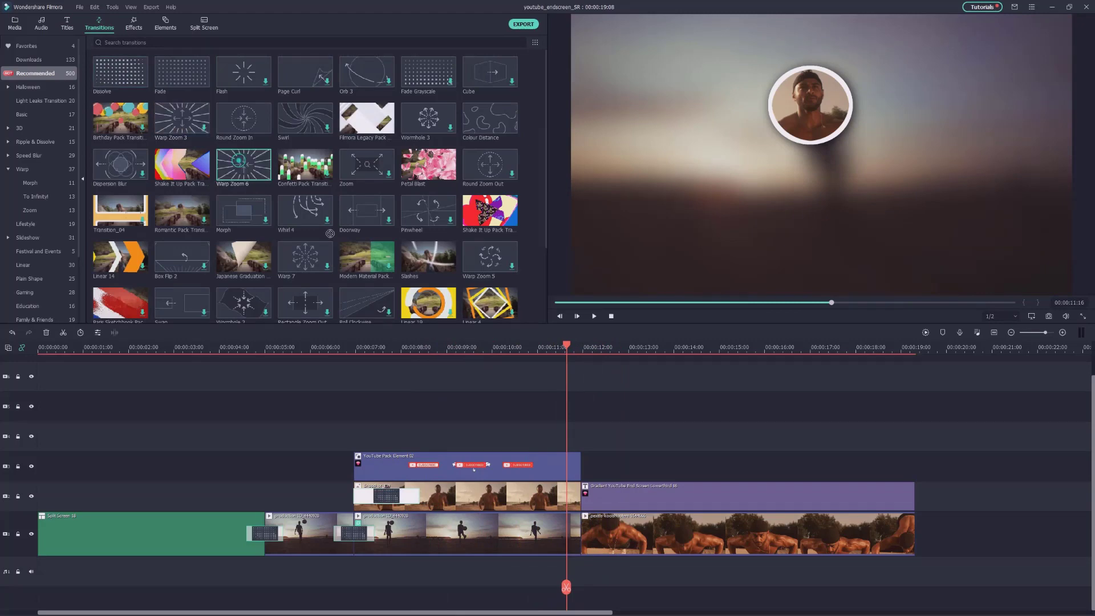
pyautogui.moveTo(574, 504); pyautogui.dragTo(577, 502)
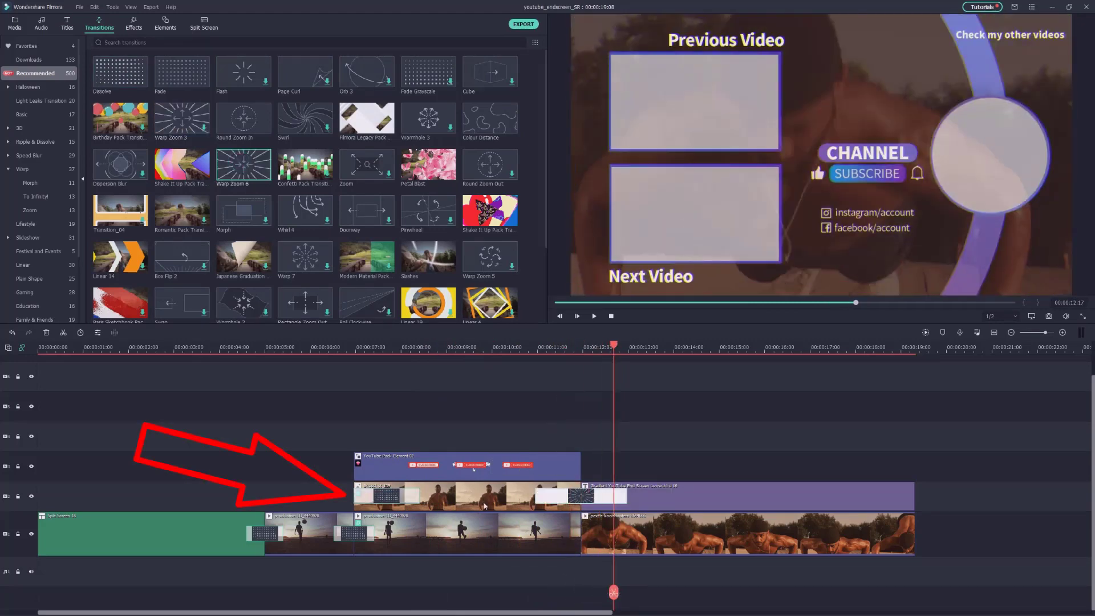
# Copy the profile clip to the top track until 00:00:19:00, fit it into the right ring, add Blind.
pyautogui.moveTo(443, 496); pyautogui.dragTo(671, 443)
pyautogui.moveTo(841, 436); pyautogui.dragTo(913, 436)
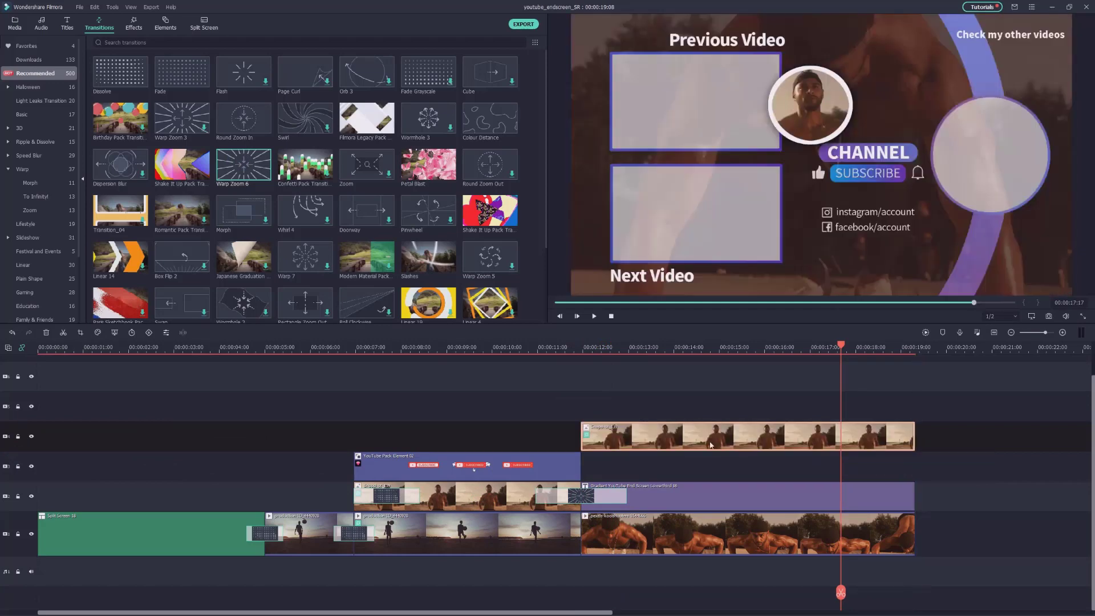
pyautogui.moveTo(841, 592); pyautogui.dragTo(601, 589)
pyautogui.hotkey('alt', '[')
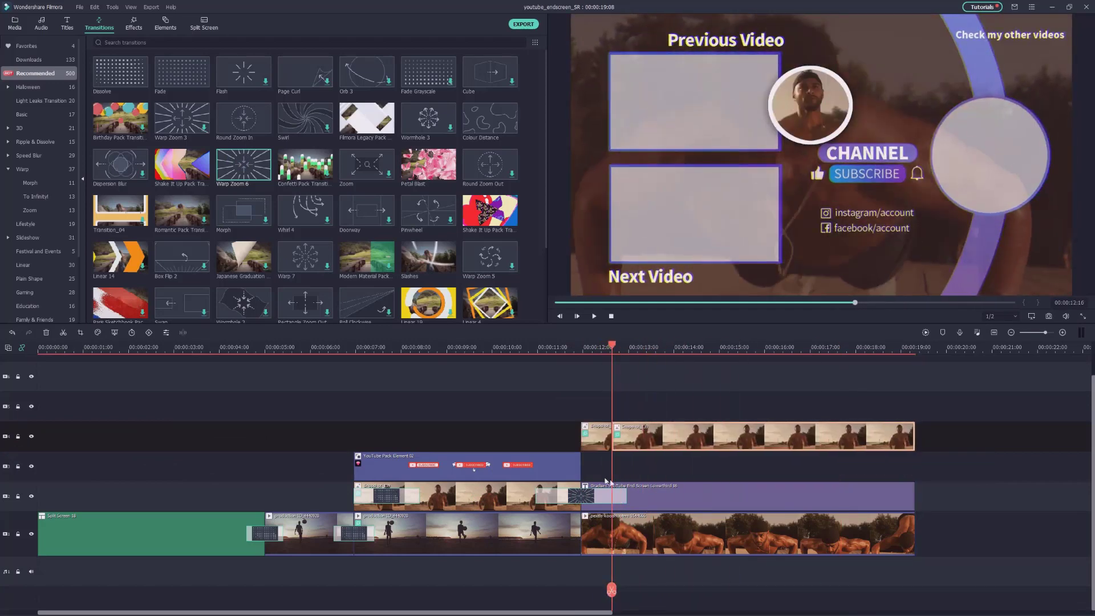
pyautogui.moveTo(817, 114); pyautogui.dragTo(1015, 170)
pyautogui.click(23, 114)
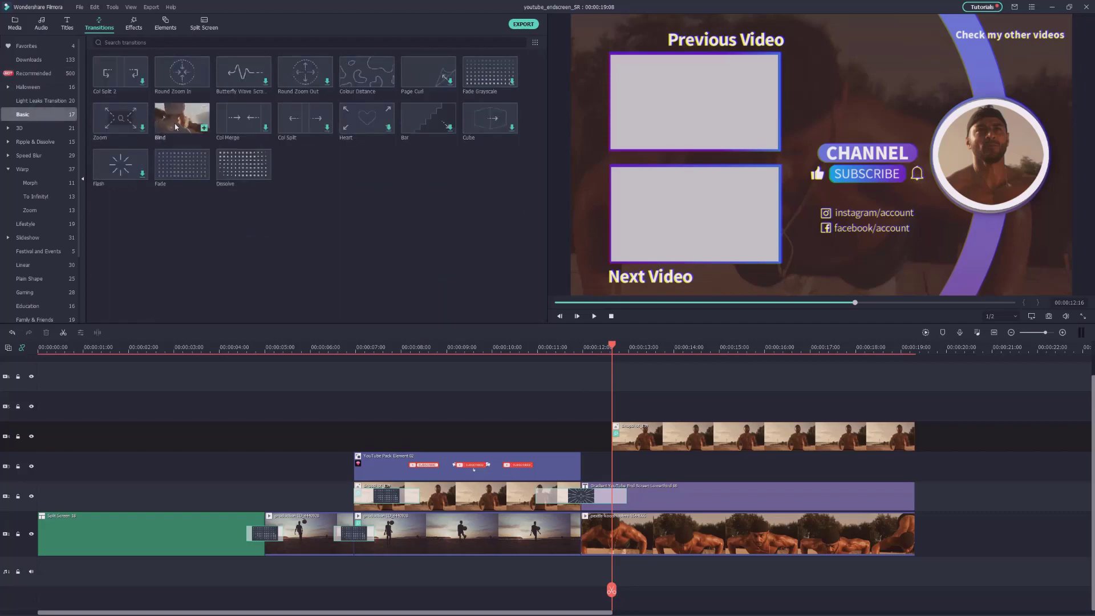
pyautogui.moveTo(182, 118); pyautogui.dragTo(702, 443)
# Search 'purple flare' and lay Purple Flare on track 3 from 12 seconds to 00:00:19:00.
pyautogui.click(134, 24)
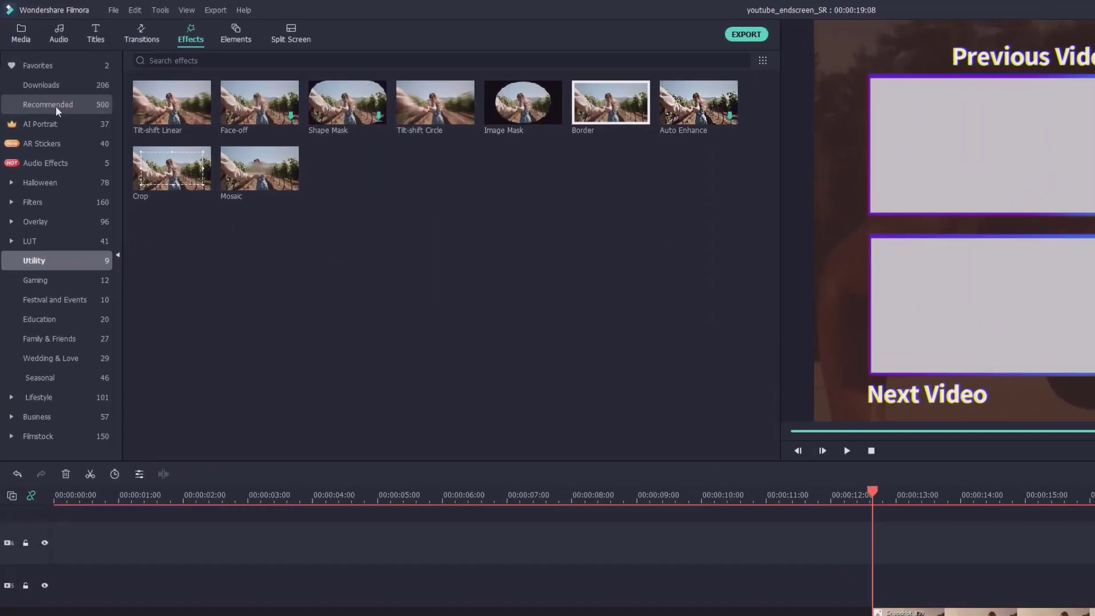
pyautogui.click(33, 73)
pyautogui.click(126, 43)
pyautogui.write('purple flare')
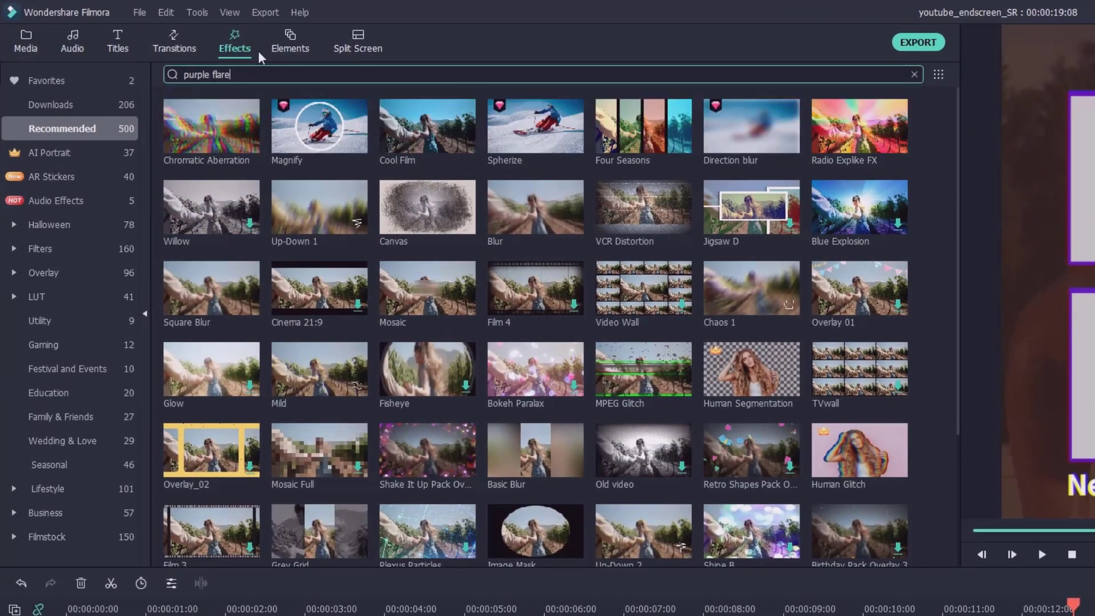
pyautogui.press('Return')
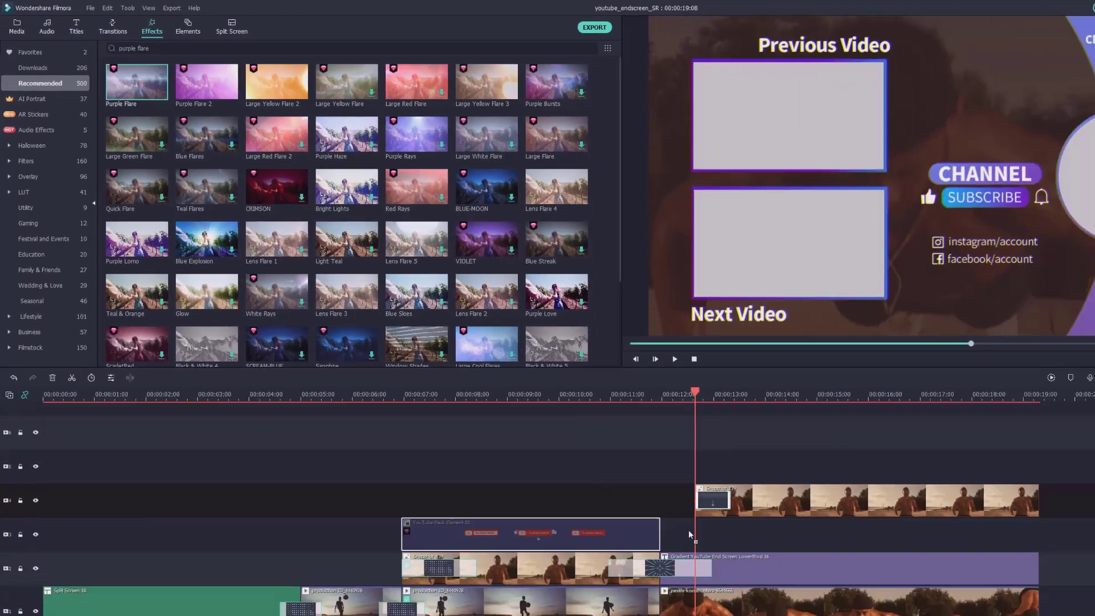
pyautogui.moveTo(211, 125); pyautogui.dragTo(593, 471)
pyautogui.moveTo(806, 476); pyautogui.dragTo(914, 476)
# Lock the flare and profile overlay tracks and open the end-screen title's text for editing.
pyautogui.moveTo(615, 592); pyautogui.dragTo(641, 594)
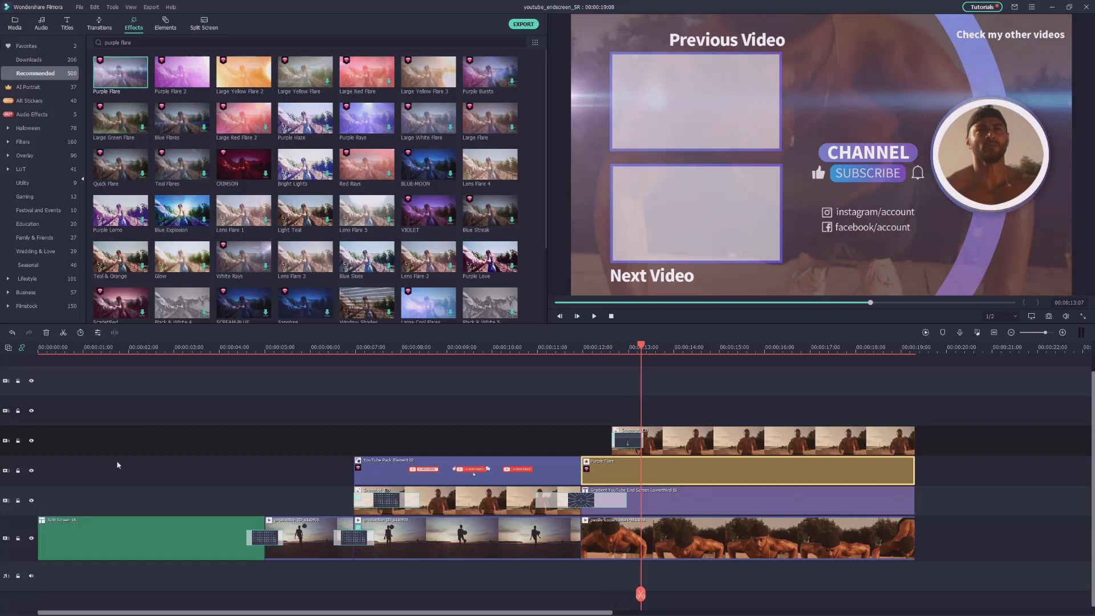
pyautogui.click(18, 471)
pyautogui.click(17, 440)
pyautogui.doubleClick(680, 506)
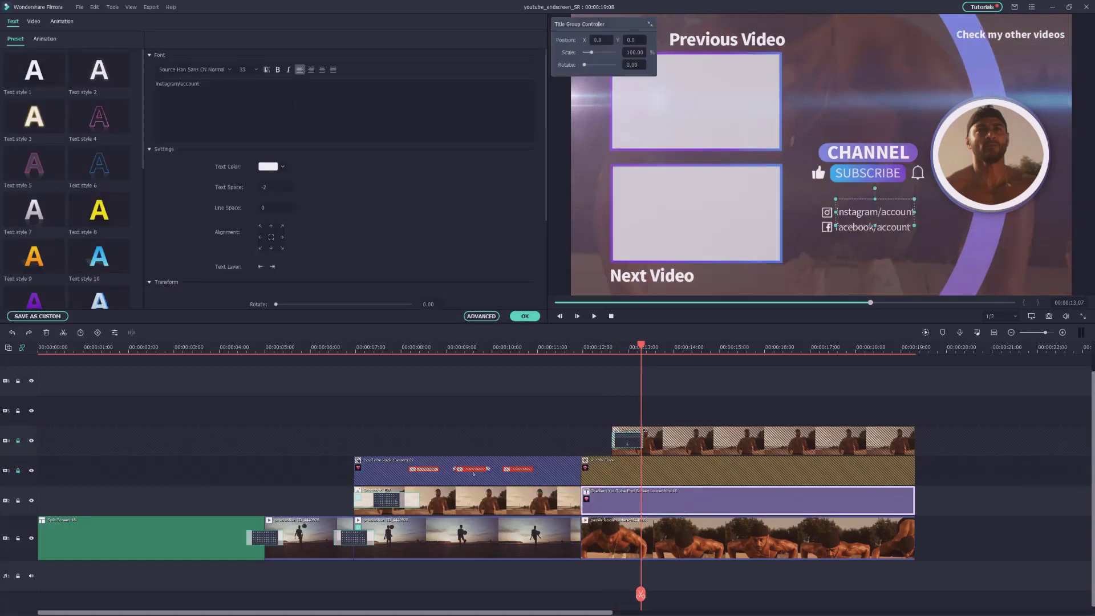
# Replace the Instagram placeholder with an @ handle and shift the social handles slightly right.
pyautogui.click(292, 105)
pyautogui.hotkey('ctrl', 'a')
pyautogui.write('@')
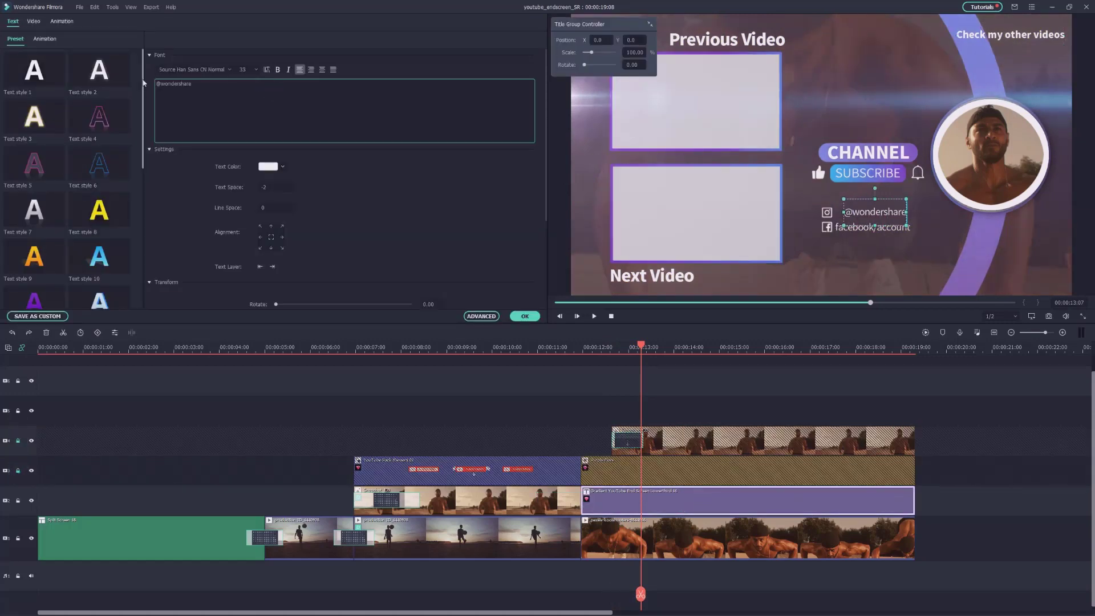
pyautogui.moveTo(895, 200); pyautogui.dragTo(902, 197)
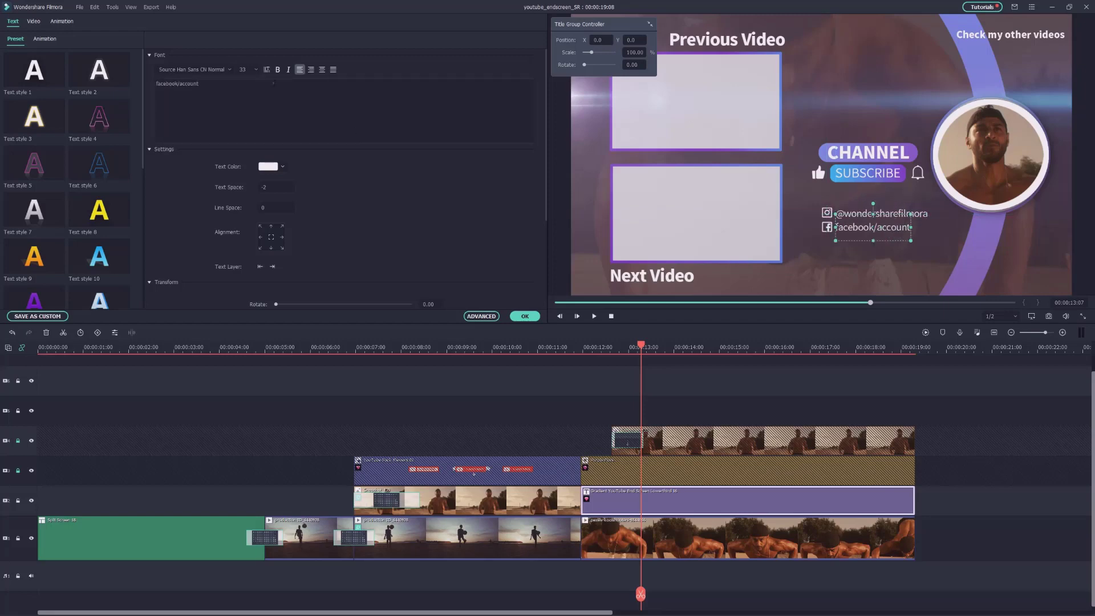
pyautogui.click(296, 81)
pyautogui.hotkey('ctrl', 'a')
pyautogui.press('BackSpace')
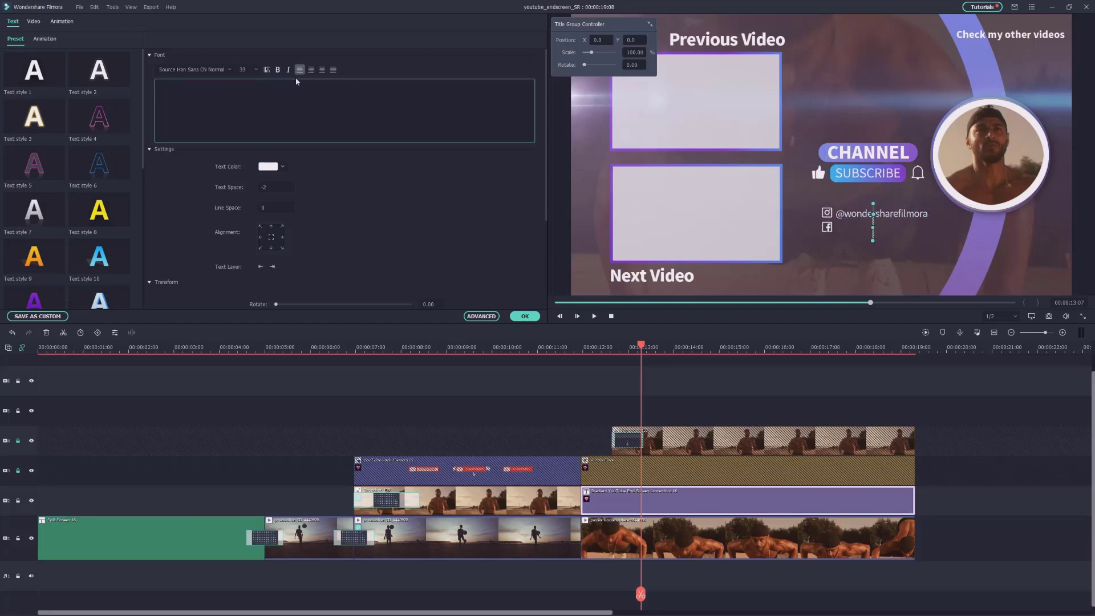
pyautogui.write('@wordersharefilmora')
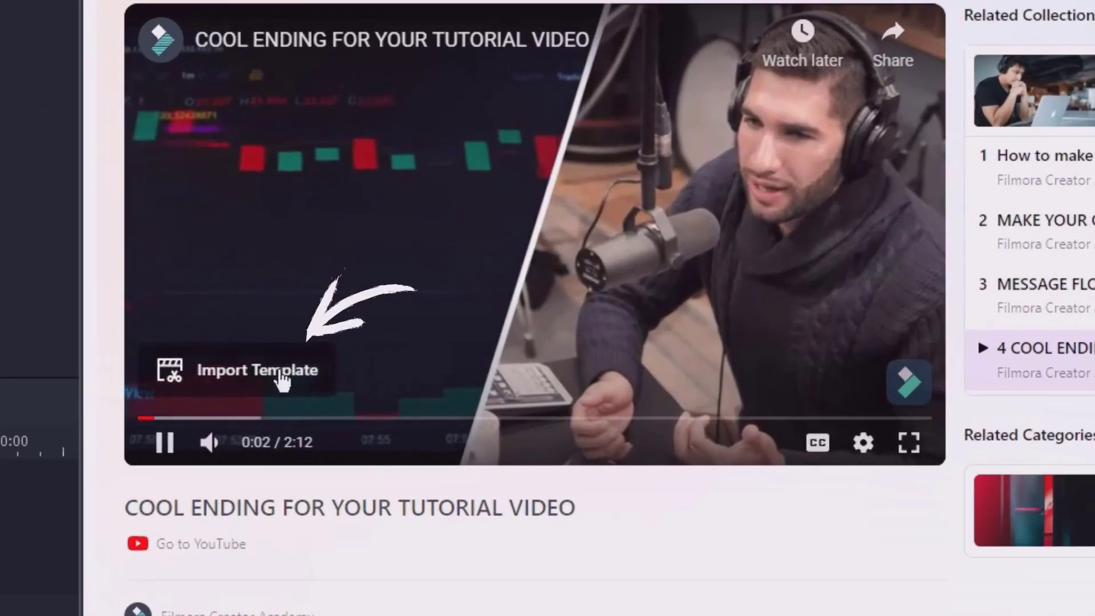
# Import the Creator Academy's 'Cool ending for your tutorial video' template into the editor.
pyautogui.click(258, 365)
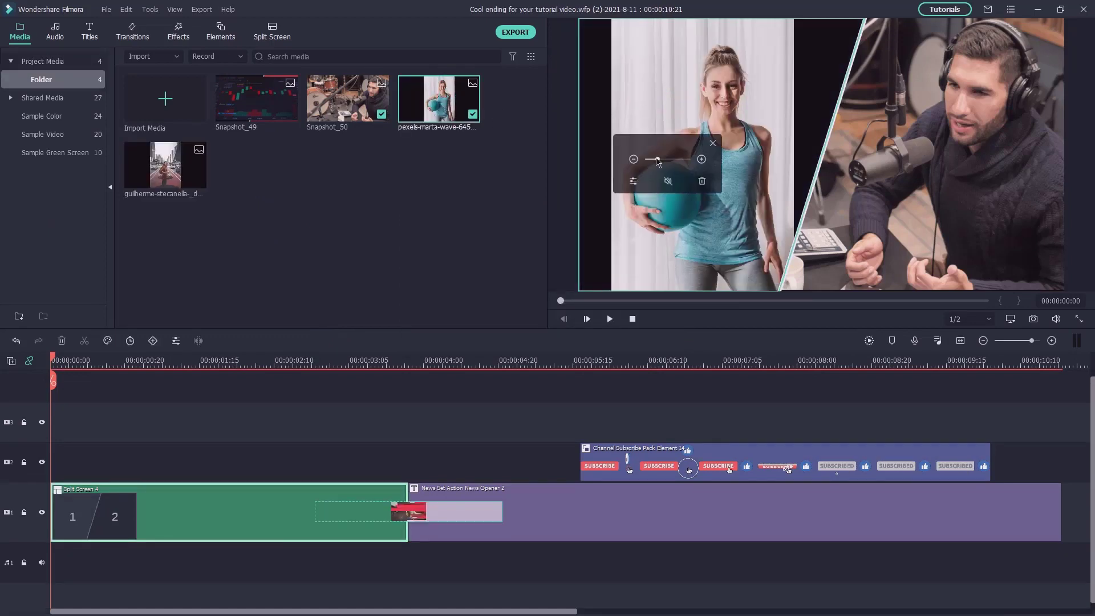
# Zoom in on the woman's clip in the left split-screen pane and shift her image down.
pyautogui.moveTo(657, 159); pyautogui.dragTo(664, 160)
pyautogui.moveTo(706, 100); pyautogui.dragTo(702, 157)
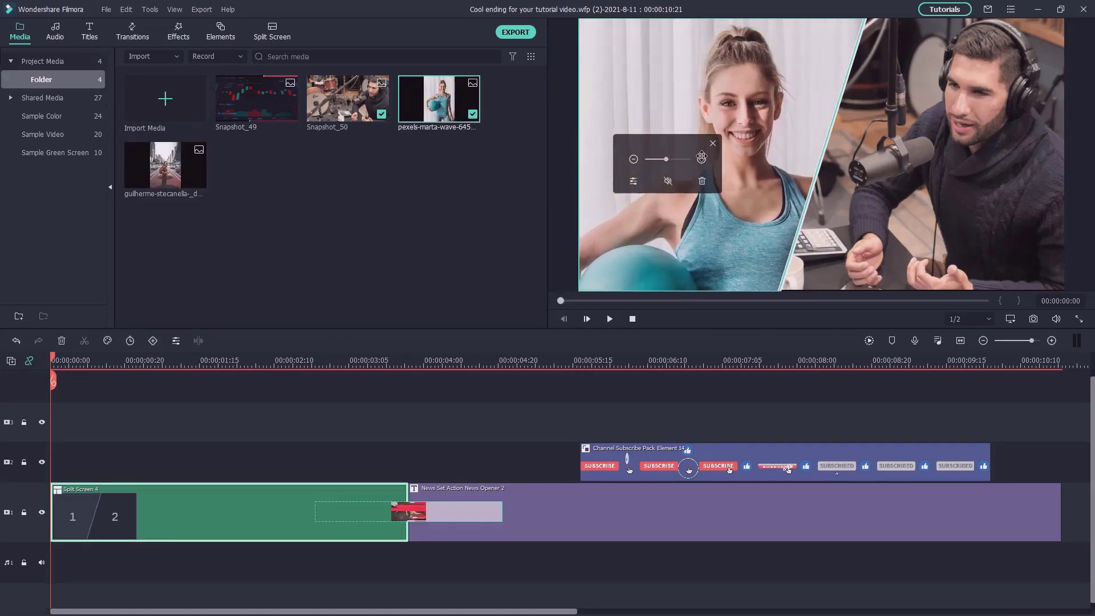